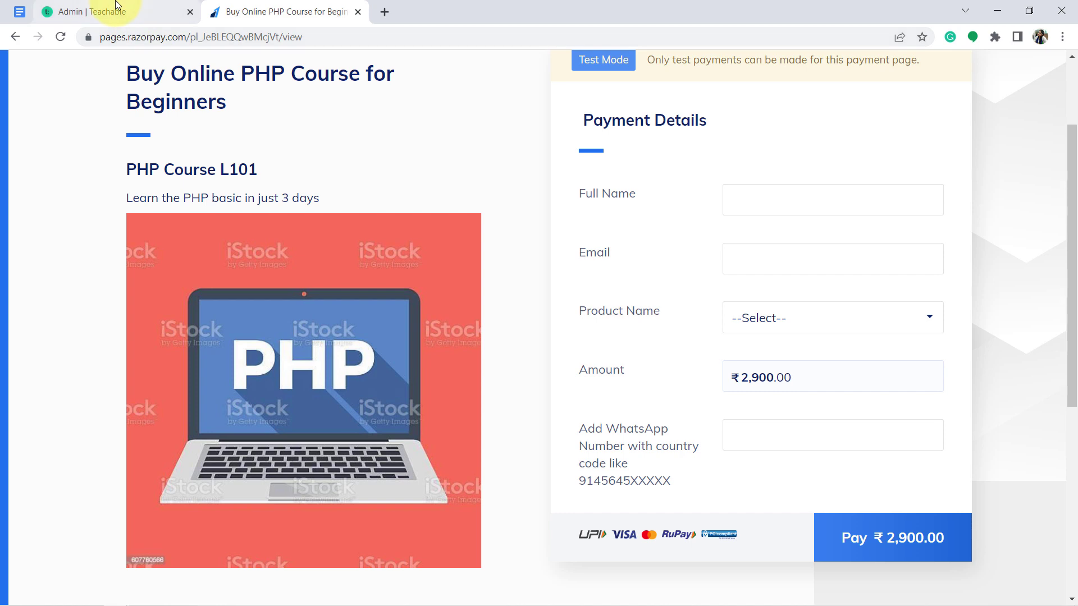
Compare the Teachable Courses list with the PHP course payment page, then open a blank tab
{"action": "left_click", "coordinate": [151, 22]}
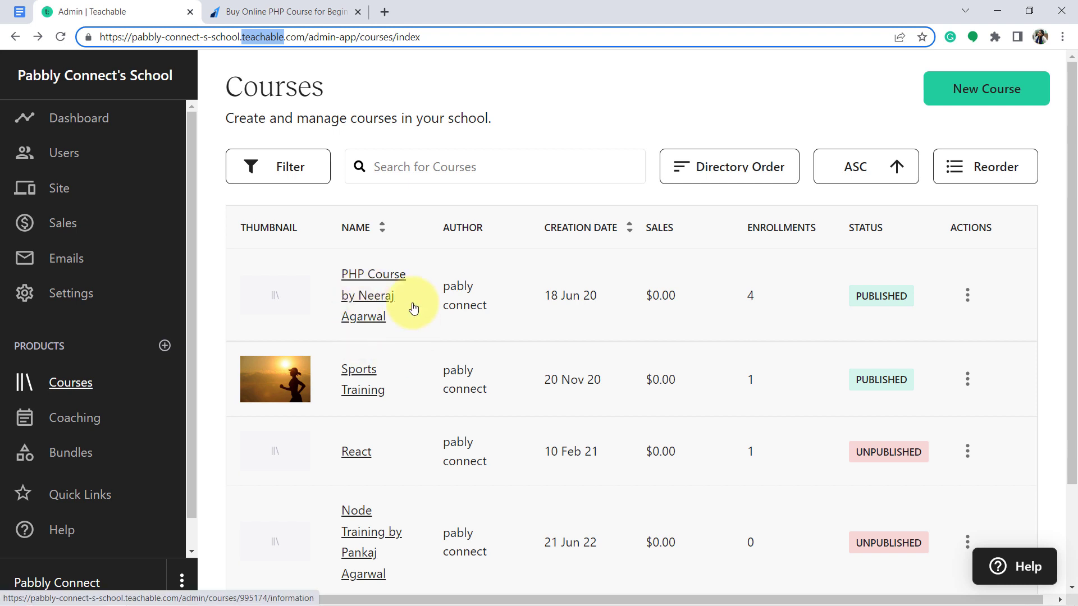
{"action": "left_click", "coordinate": [283, 10]}
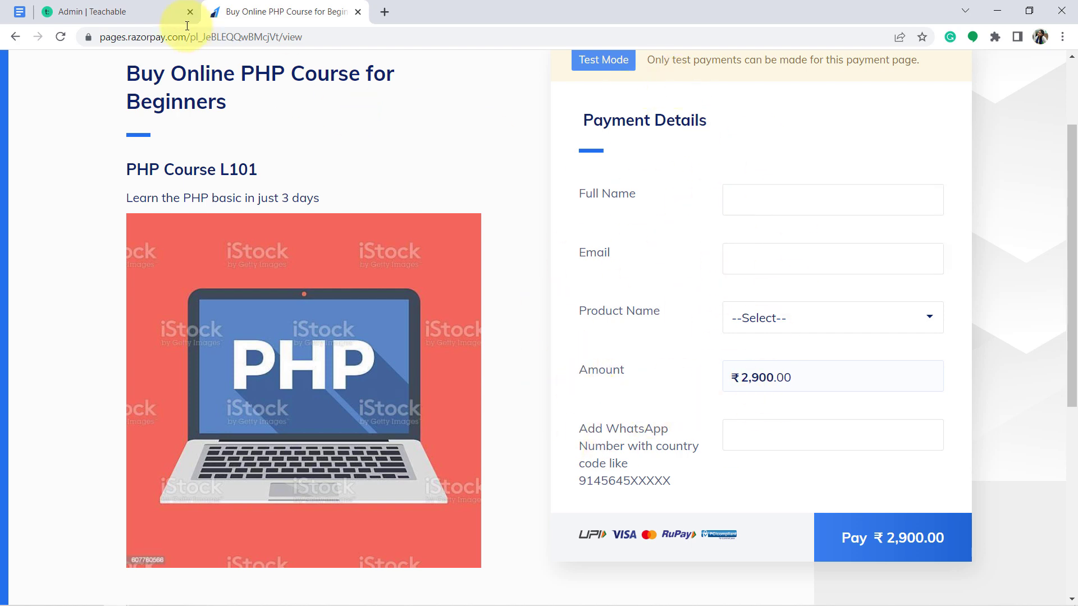
{"action": "left_click", "coordinate": [149, 7]}
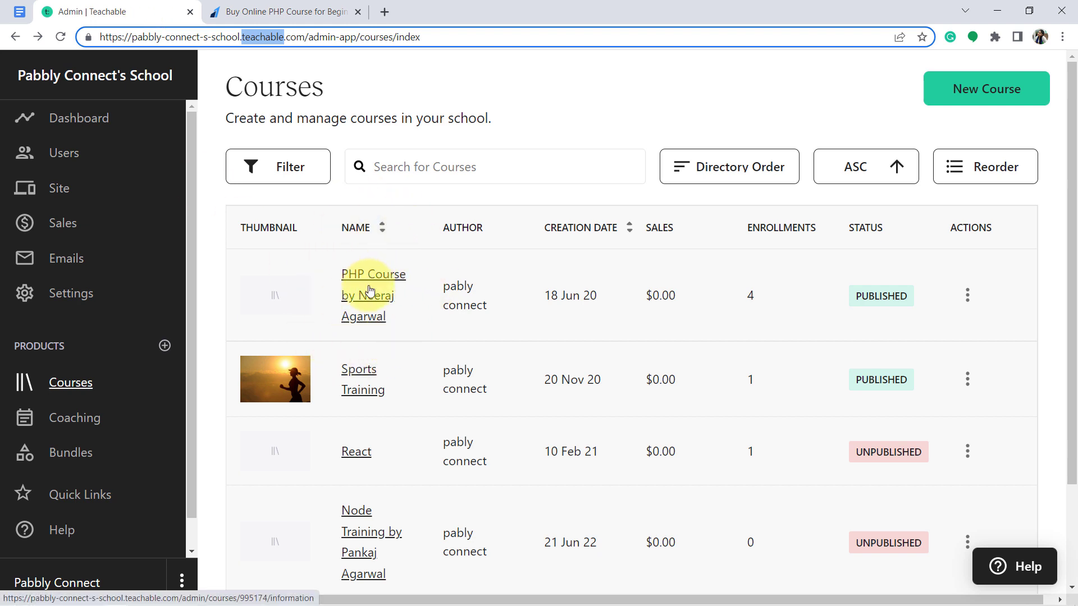
{"action": "left_click", "coordinate": [333, 103]}
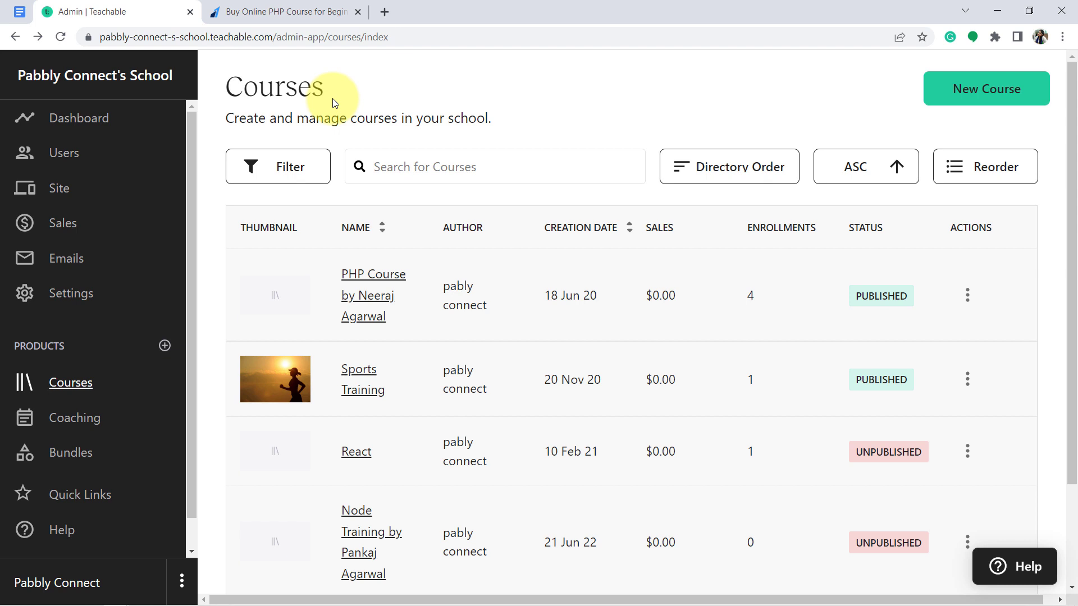
{"action": "left_click", "coordinate": [296, 10]}
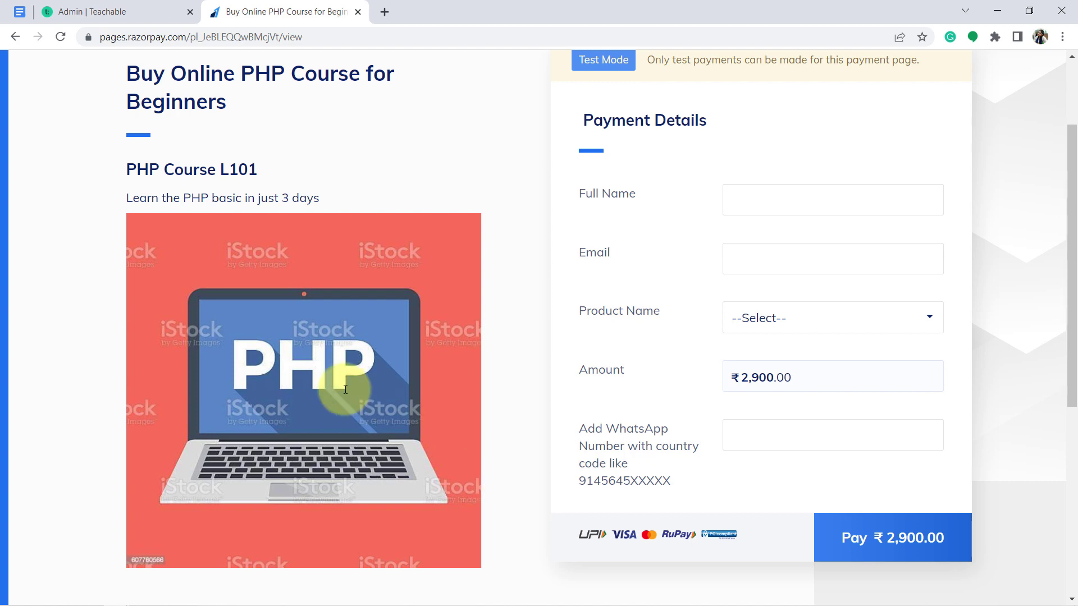
{"action": "left_click", "coordinate": [106, 17]}
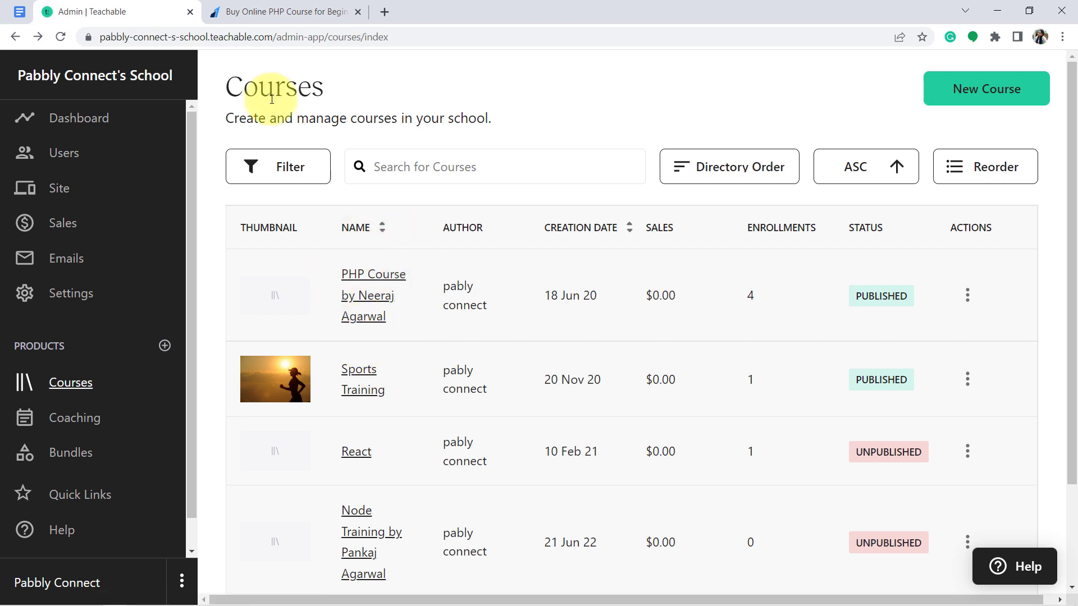
{"action": "left_click", "coordinate": [226, 38]}
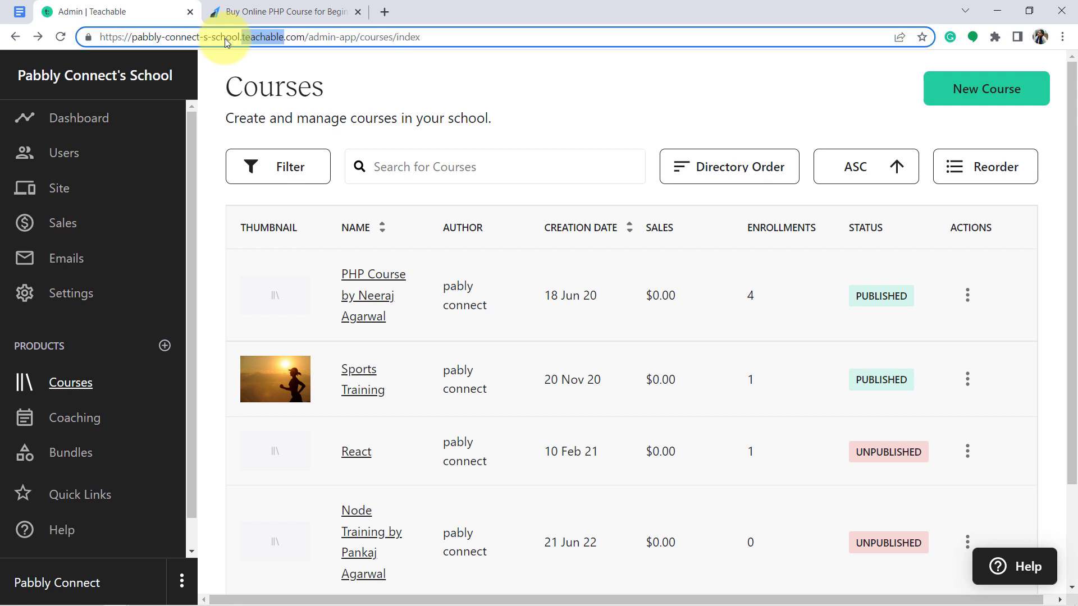
{"action": "left_click", "coordinate": [261, 10]}
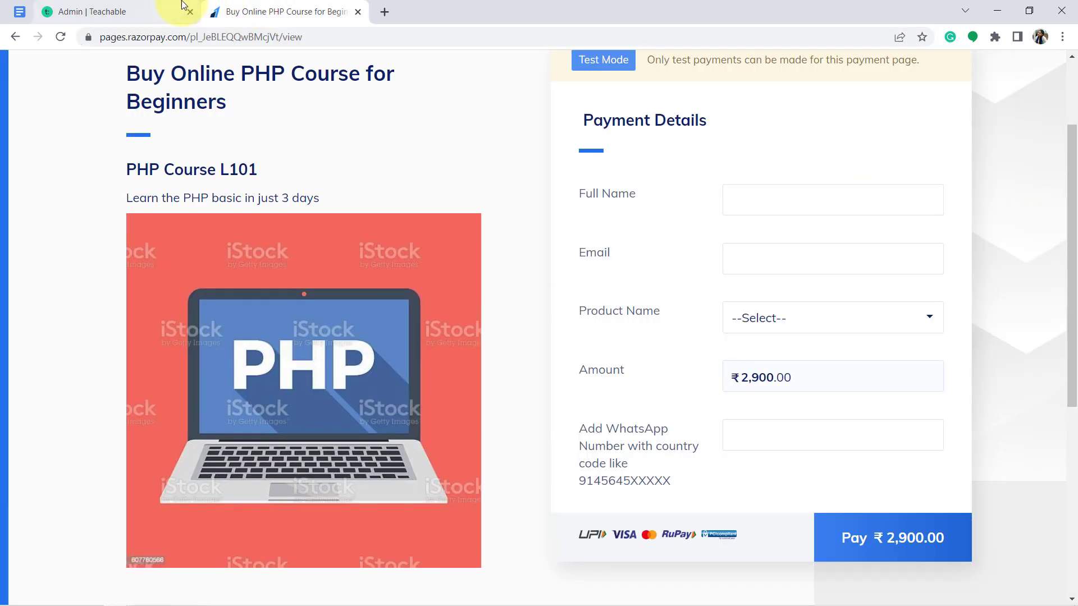
{"action": "left_click", "coordinate": [160, 1]}
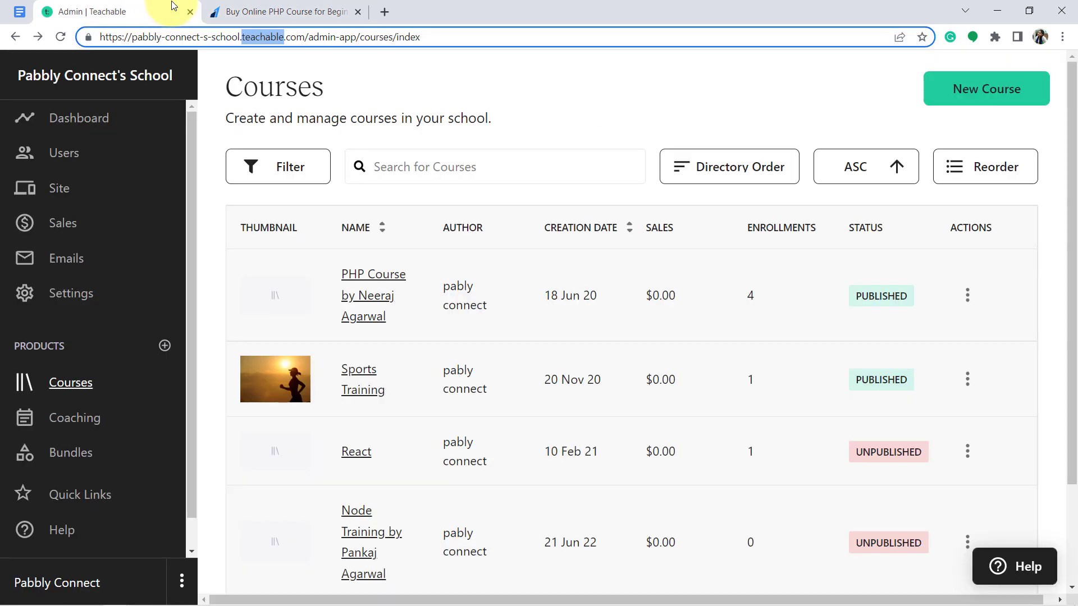
{"action": "left_click", "coordinate": [247, 7]}
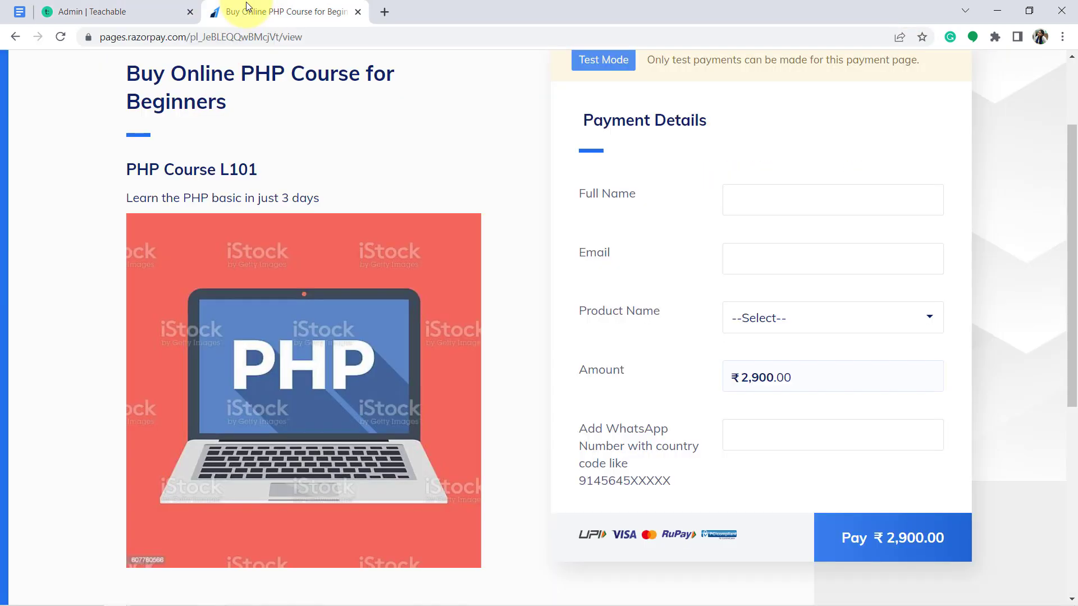
{"action": "left_click", "coordinate": [383, 12]}
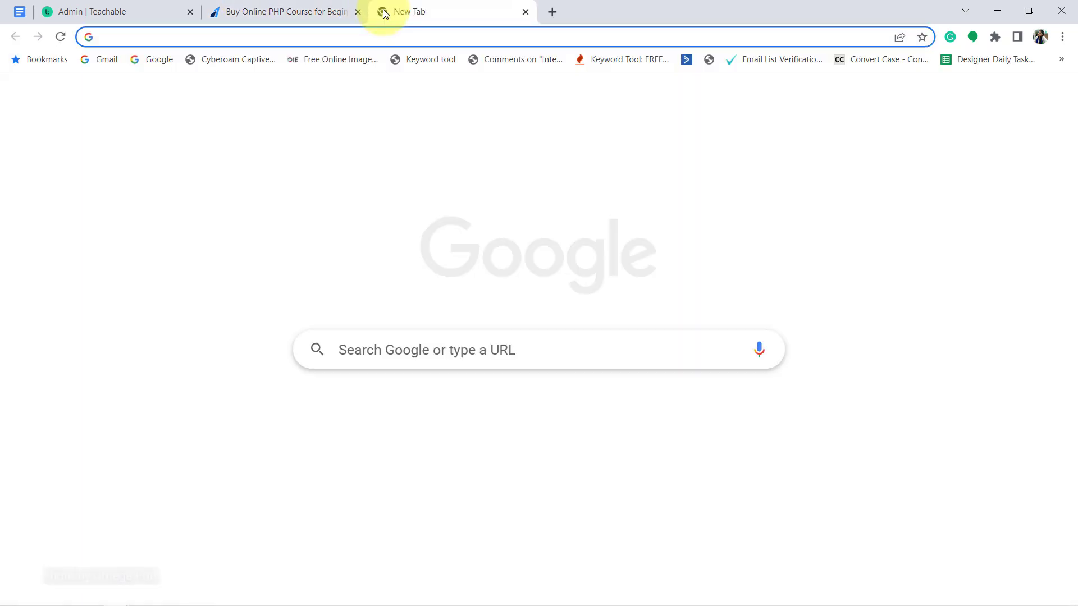
Load pabbly.com/connect, sign in, and launch Pabbly Connect from the apps list
{"action": "type", "text": "pabbl"}
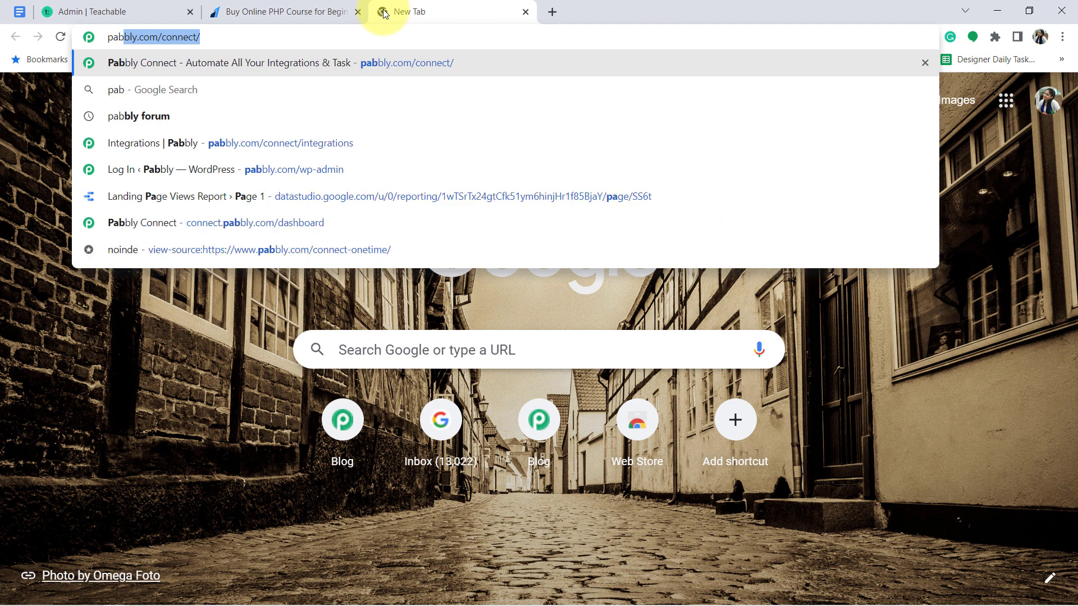
{"action": "type", "text": "y.com"}
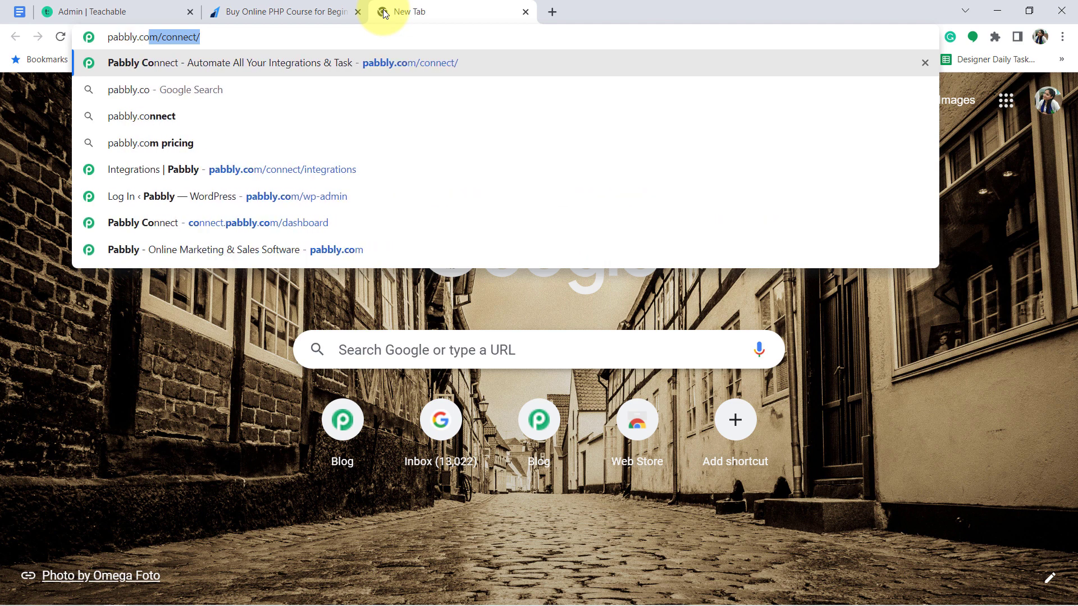
{"action": "type", "text": "/connect"}
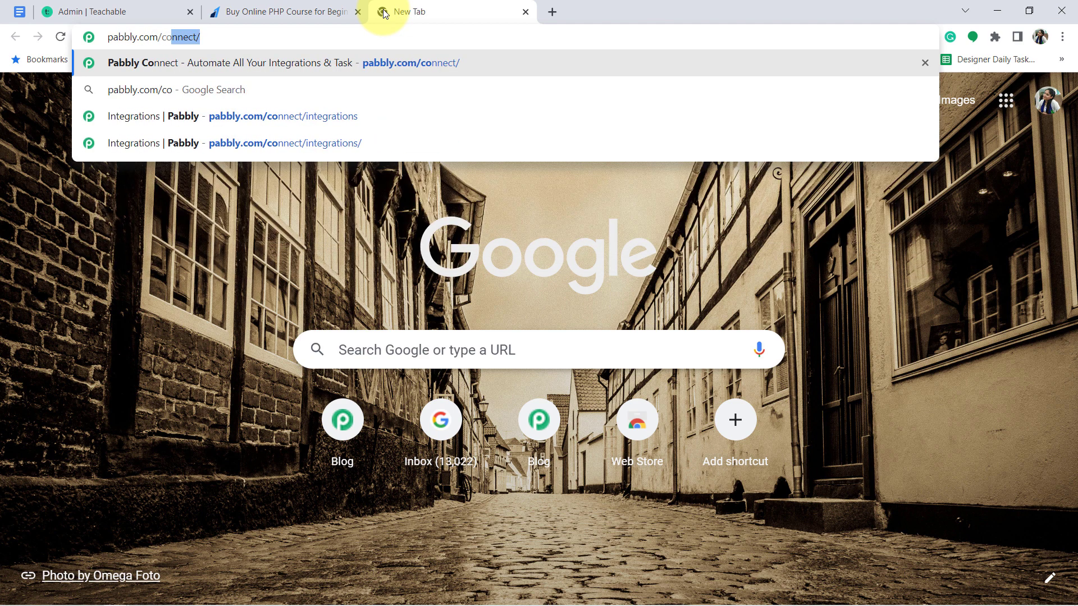
{"action": "key", "text": "Return"}
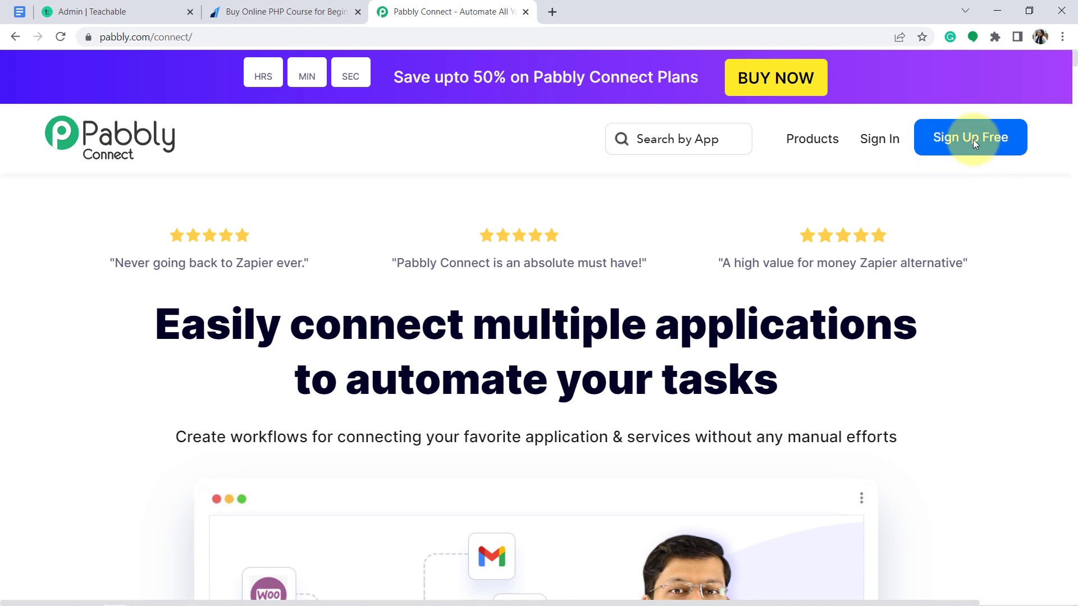
{"action": "left_click", "coordinate": [880, 144]}
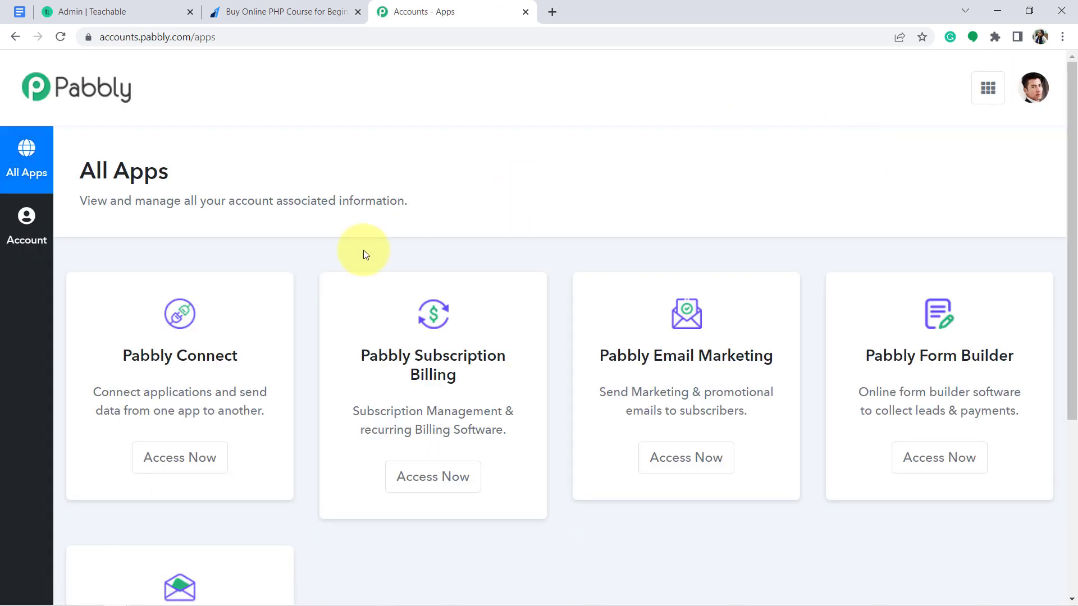
{"action": "left_click", "coordinate": [176, 459]}
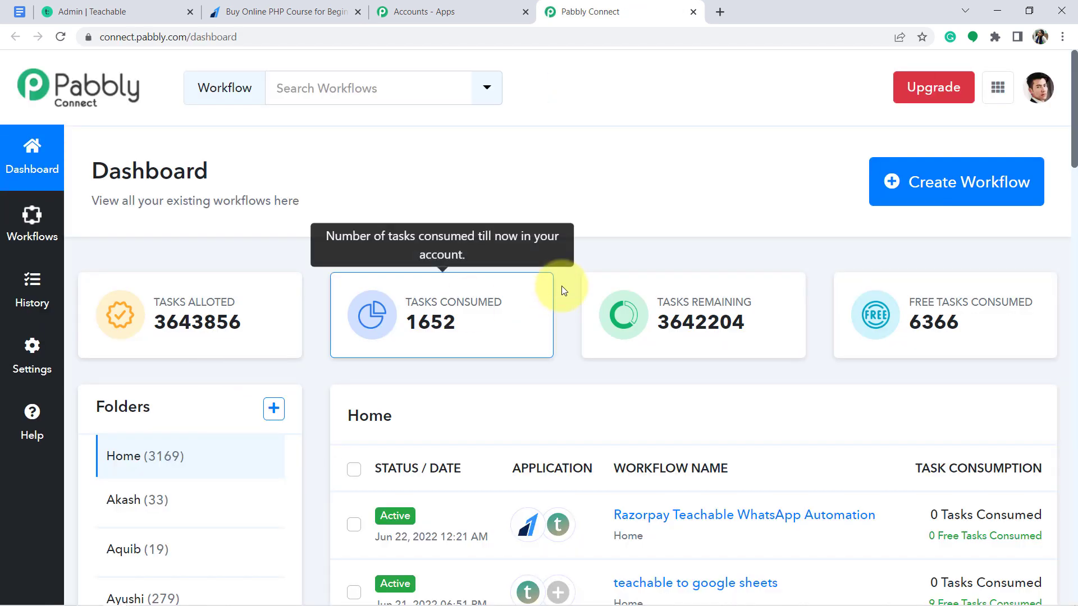
Create a workflow named 'Automate Course Delivery in Teachable and Razorpay'
{"action": "left_click", "coordinate": [936, 185]}
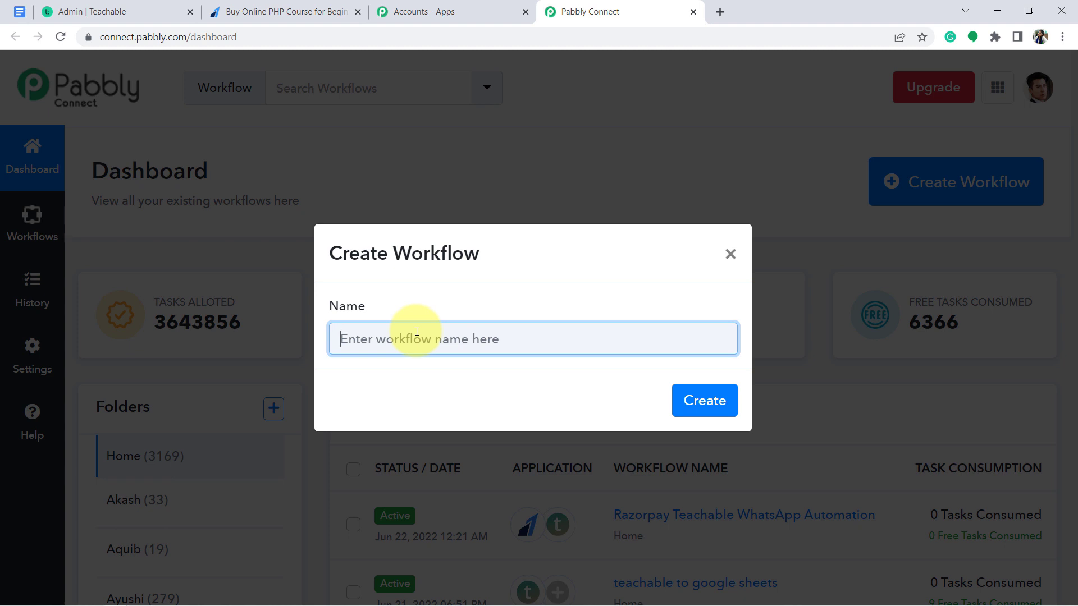
{"action": "type", "text": "Automate Course Delivery in Teachable and Razorpay"}
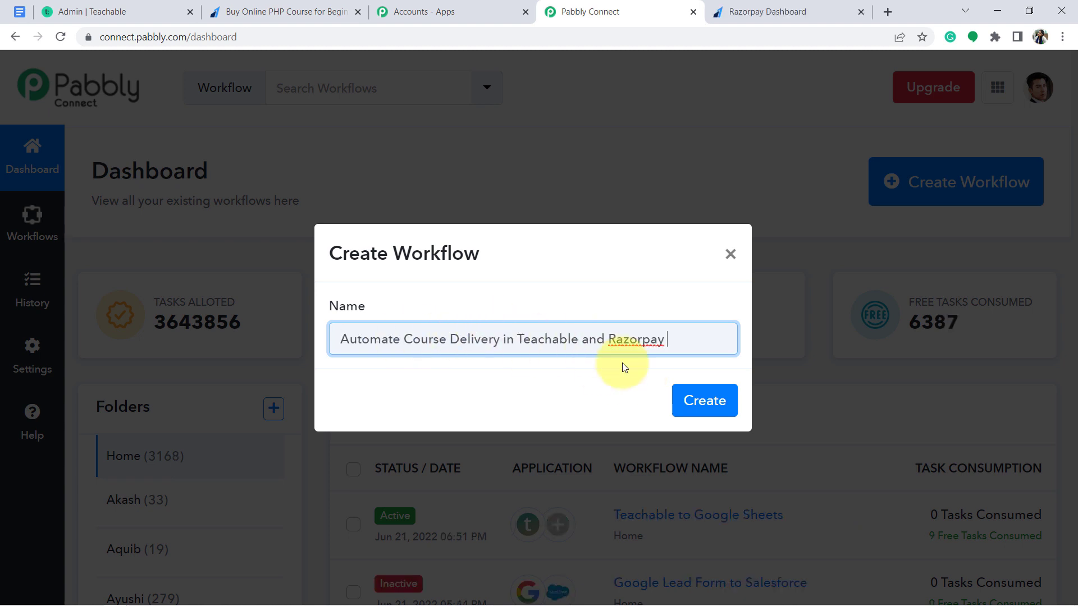
{"action": "left_click", "coordinate": [702, 405]}
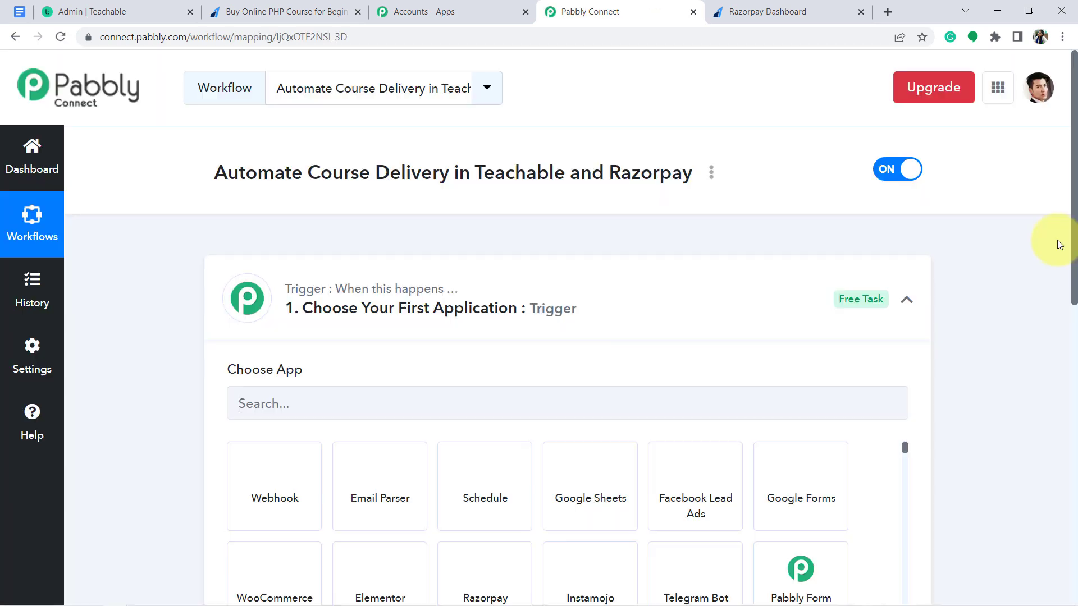
Set the trigger app to Razorpay with the Payment Captured trigger event
{"action": "left_click", "coordinate": [497, 305]}
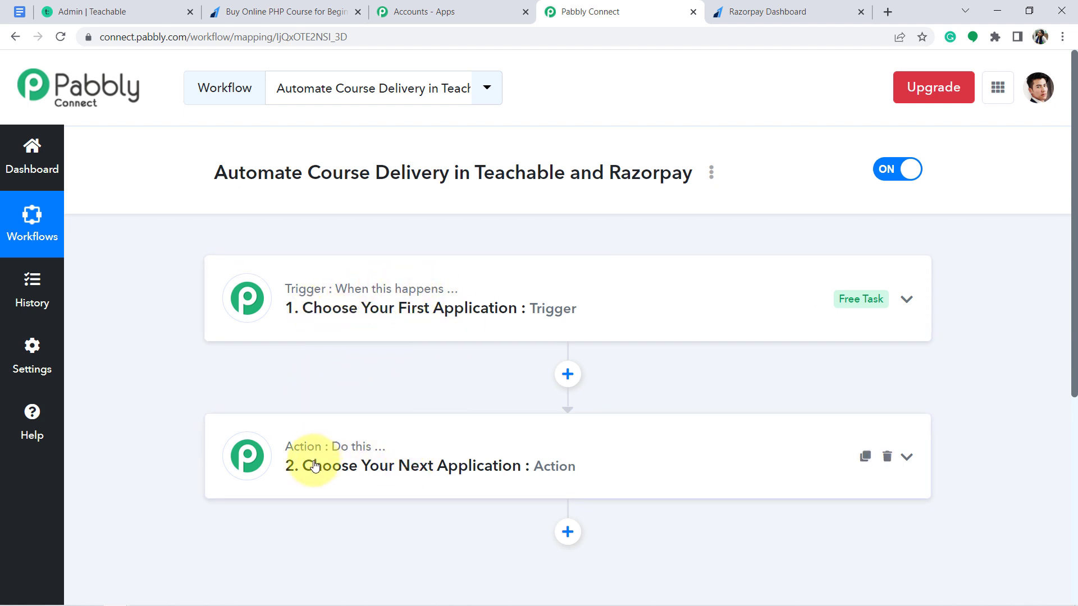
{"action": "mouse_move", "coordinate": [353, 451]}
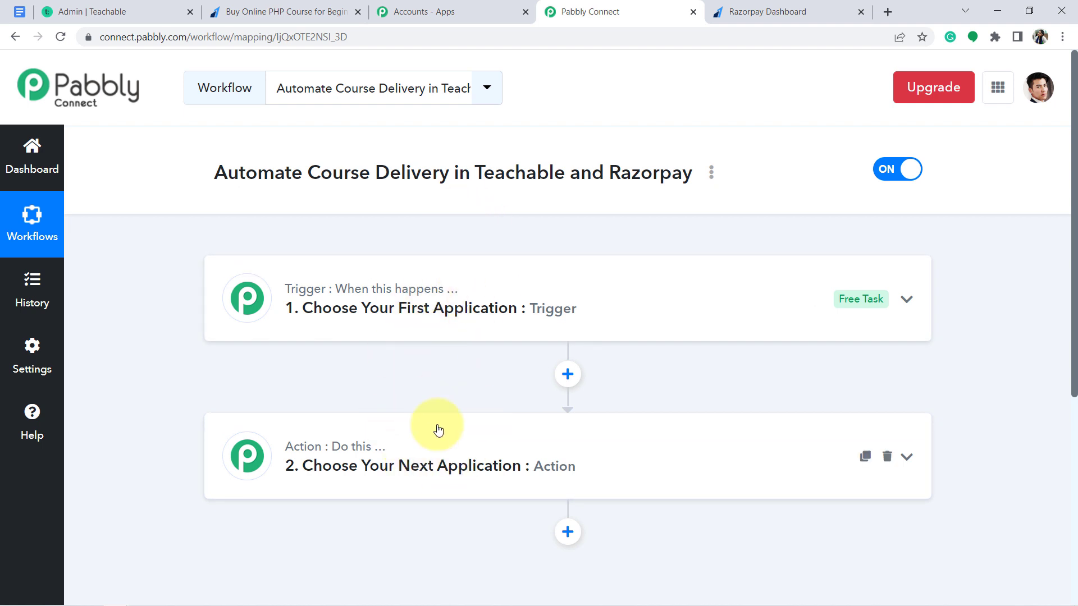
{"action": "left_click", "coordinate": [387, 333]}
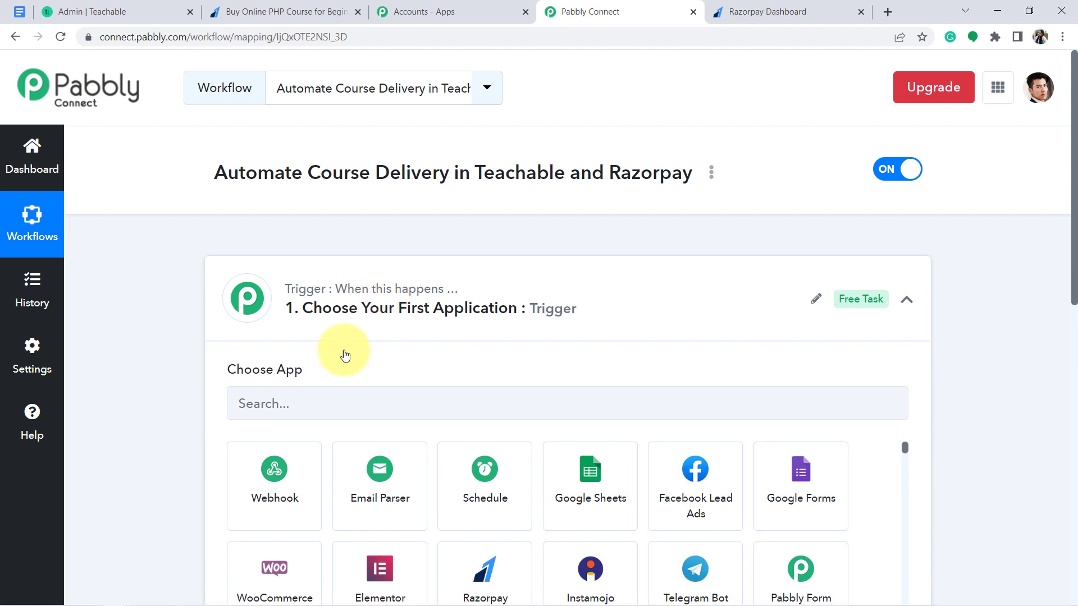
{"action": "left_click", "coordinate": [289, 414]}
{"action": "type", "text": "razo"}
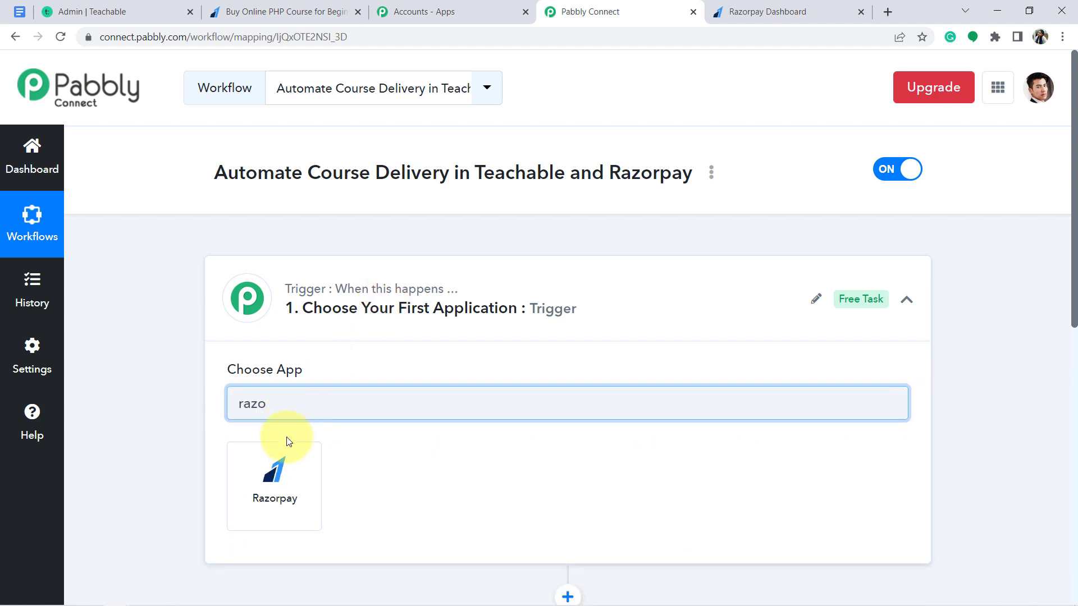
{"action": "left_click", "coordinate": [277, 506]}
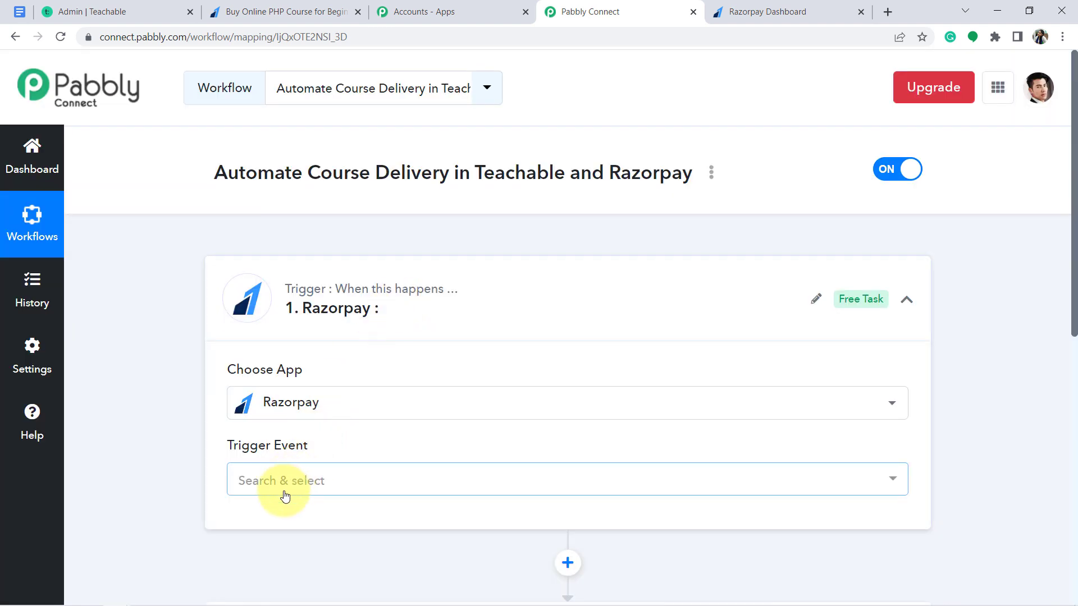
{"action": "left_click", "coordinate": [285, 496]}
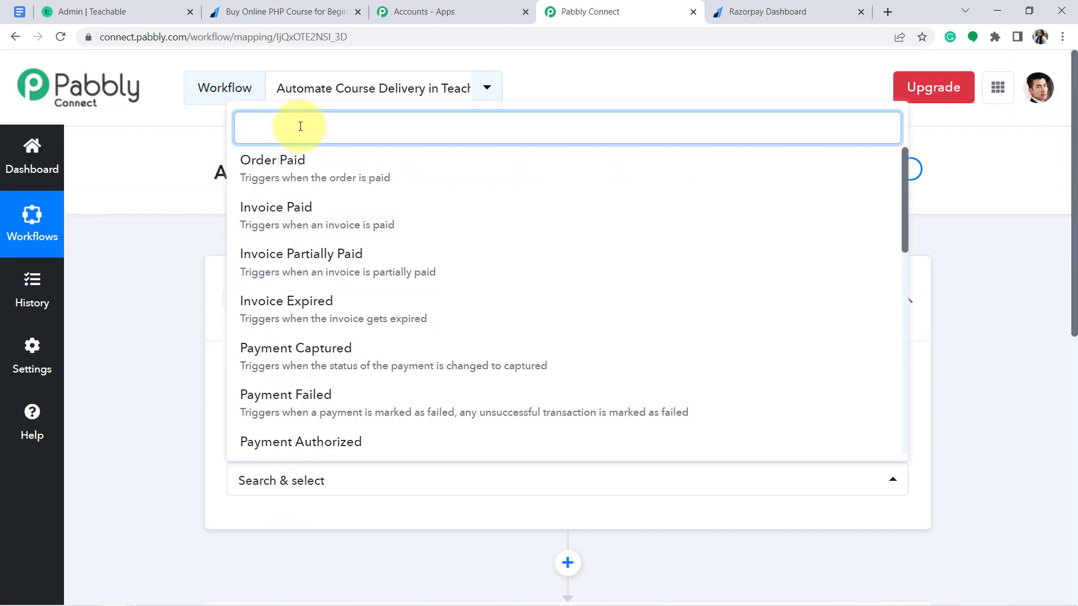
{"action": "type", "text": "pay"}
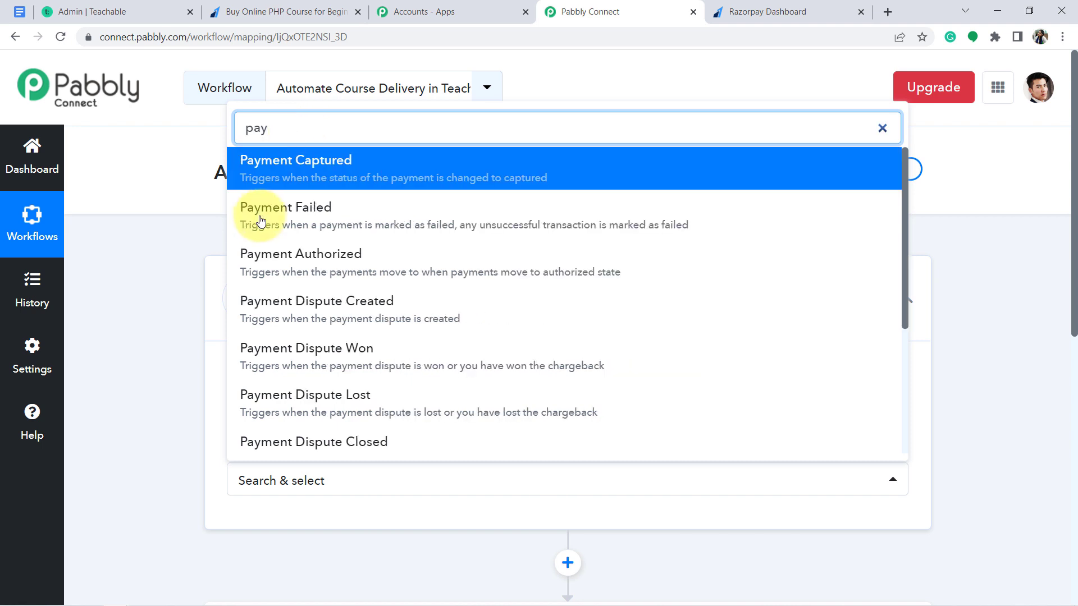
{"action": "left_click", "coordinate": [313, 176]}
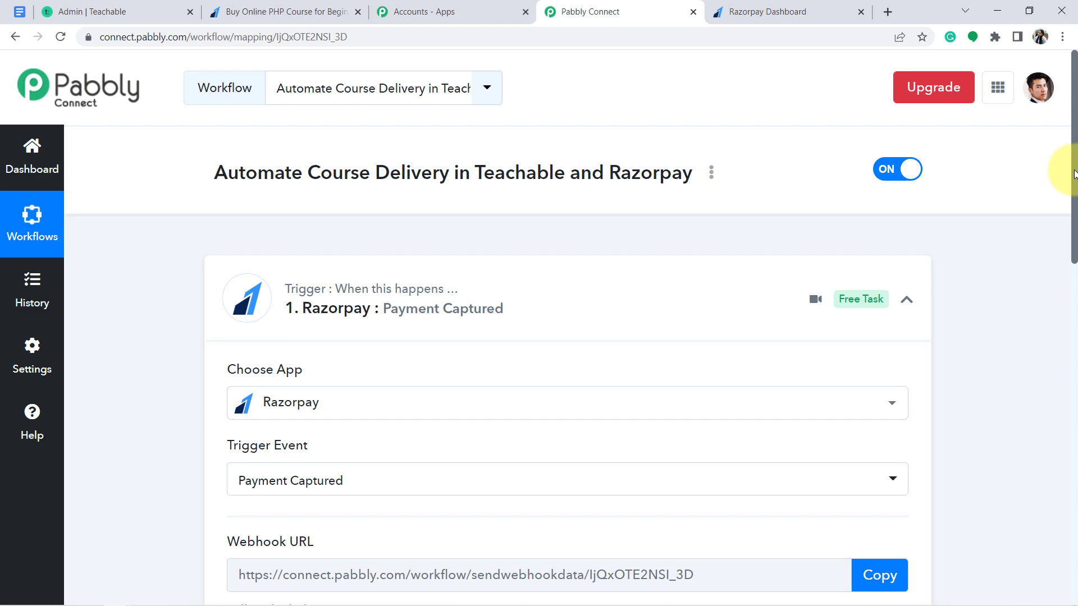
Copy the Razorpay trigger's webhook URL so Pabbly waits for a webhook response
{"action": "left_click_drag", "start_coordinate": [1075, 174], "coordinate": [1070, 363]}
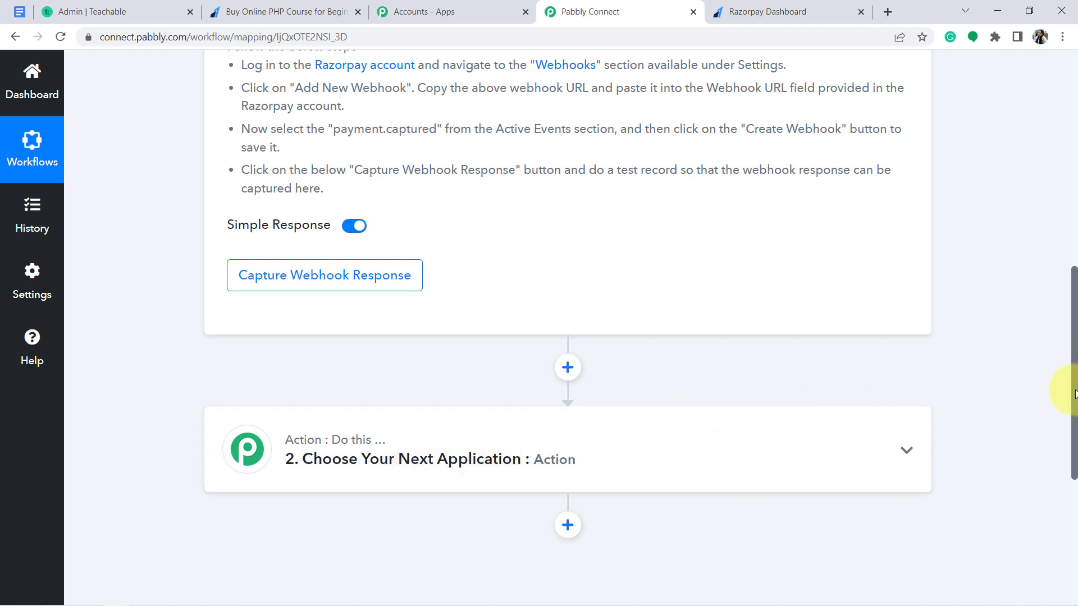
{"action": "left_click_drag", "start_coordinate": [1075, 393], "coordinate": [1070, 296]}
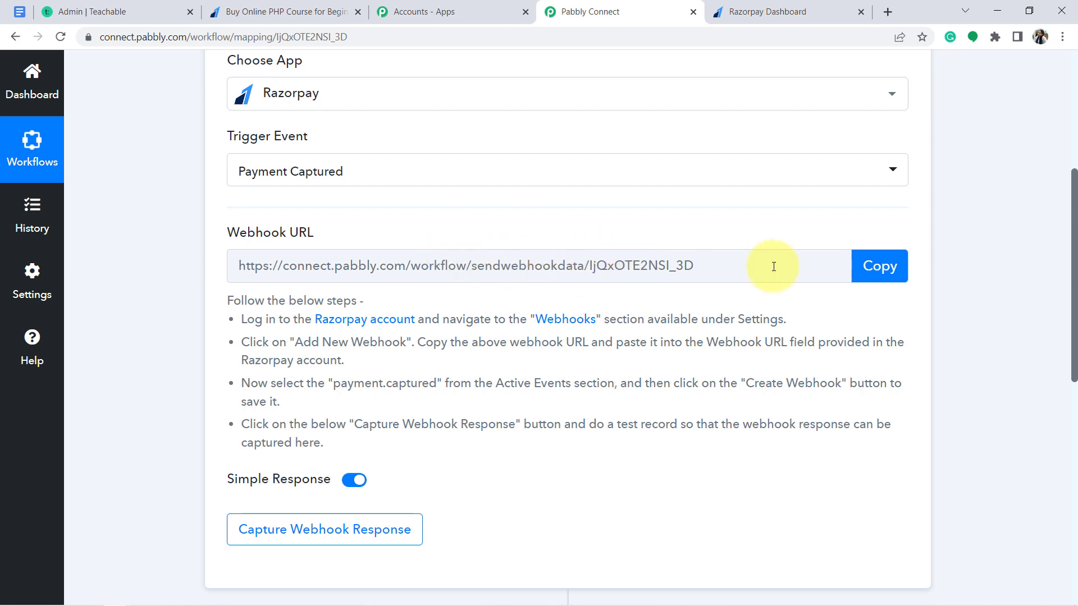
{"action": "left_click", "coordinate": [879, 265]}
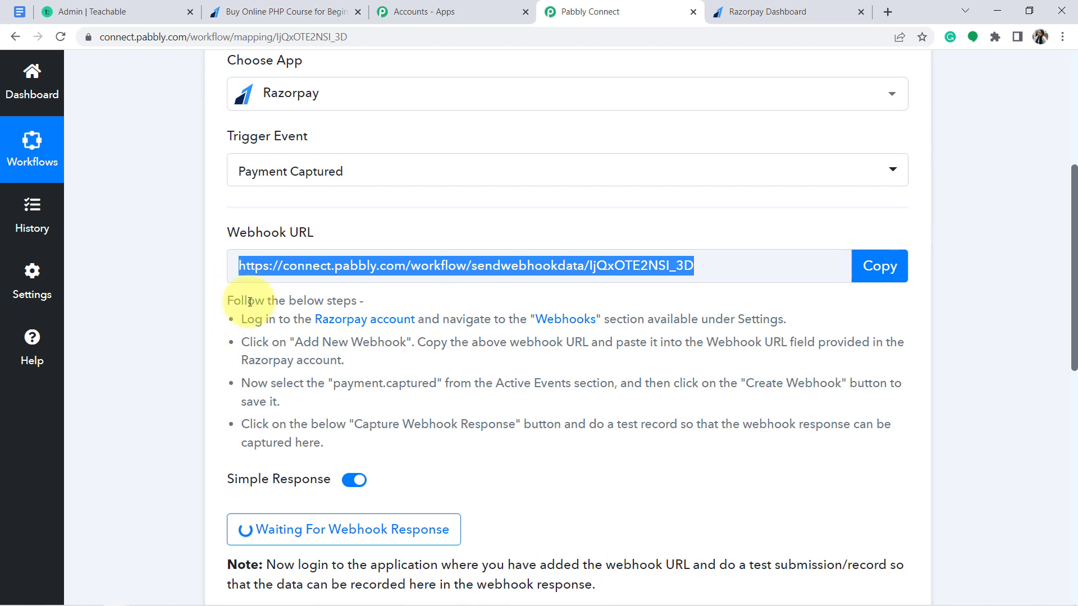
{"action": "left_click_drag", "start_coordinate": [270, 301], "coordinate": [356, 445]}
{"action": "left_click", "coordinate": [432, 401]}
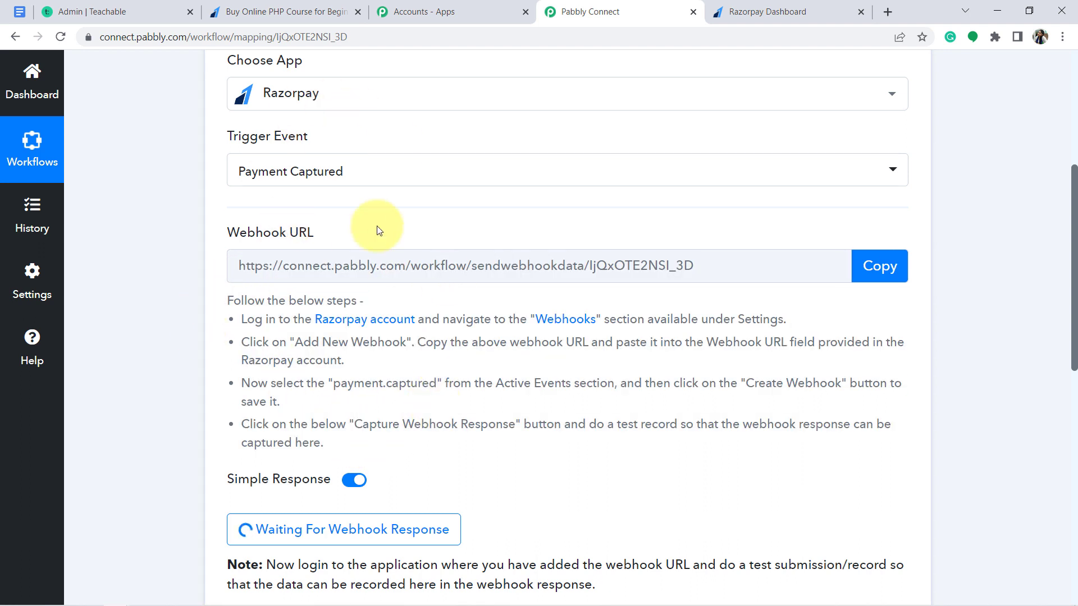
In Razorpay's Webhooks settings, start a new webhook and paste the Pabbly webhook URL
{"action": "left_click", "coordinate": [774, 9]}
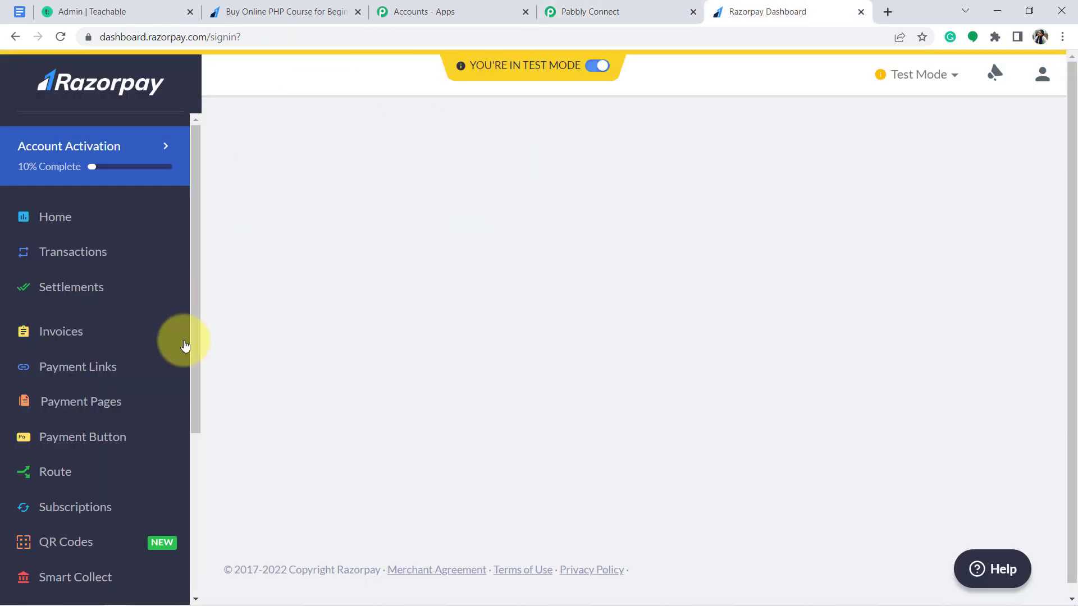
{"action": "left_click_drag", "start_coordinate": [197, 330], "coordinate": [185, 490]}
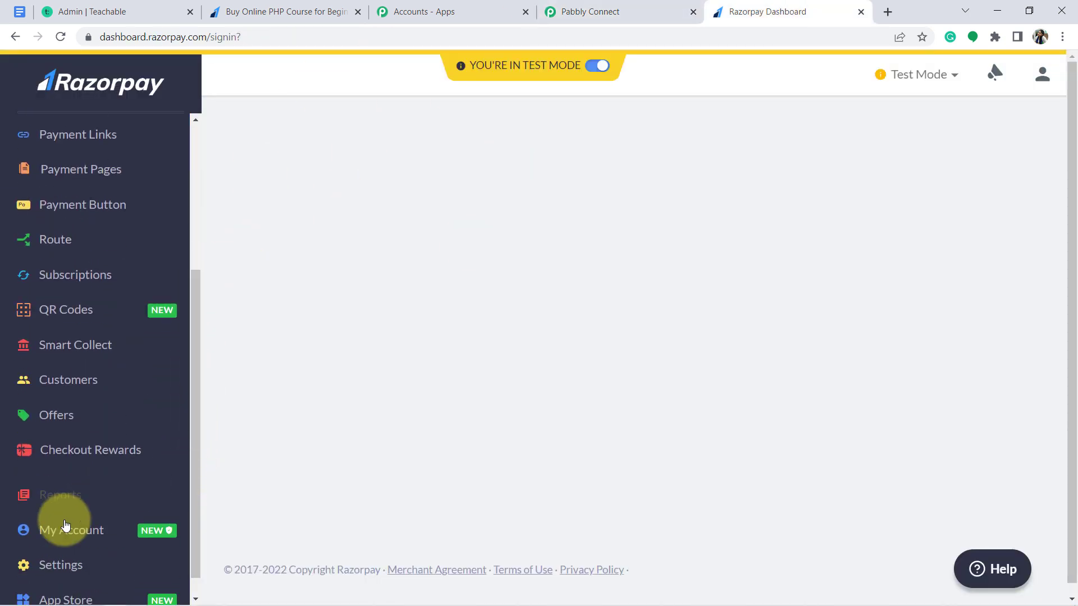
{"action": "left_click", "coordinate": [55, 566]}
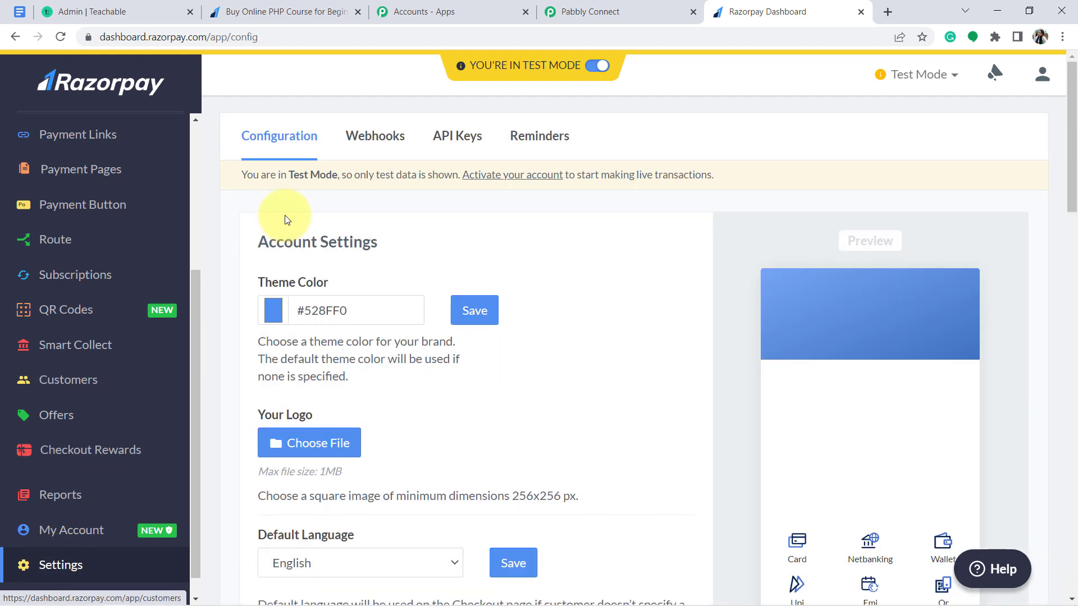
{"action": "left_click", "coordinate": [369, 140]}
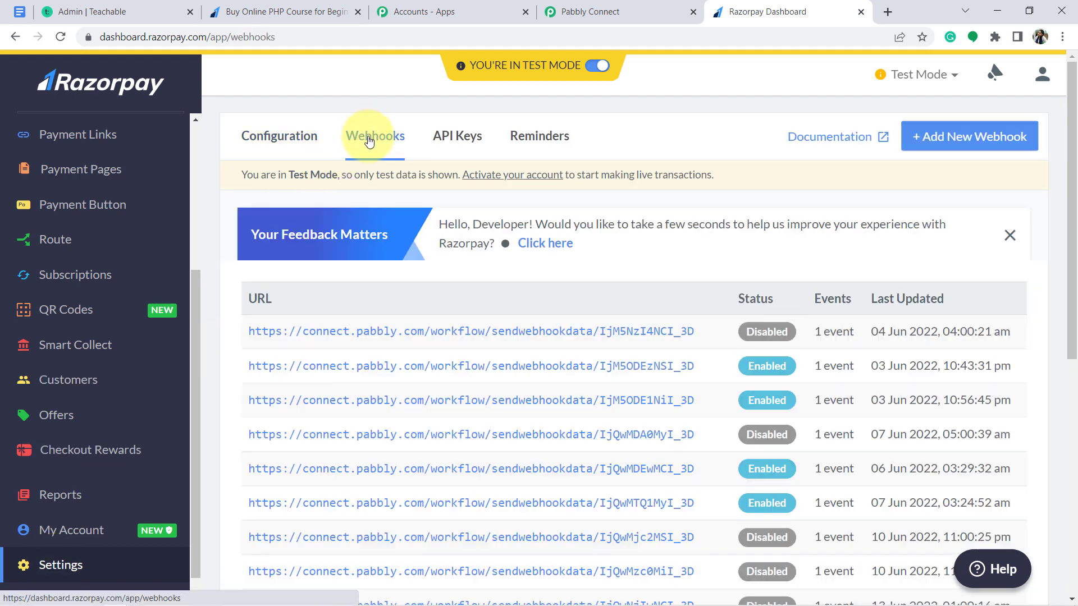
{"action": "left_click", "coordinate": [960, 139]}
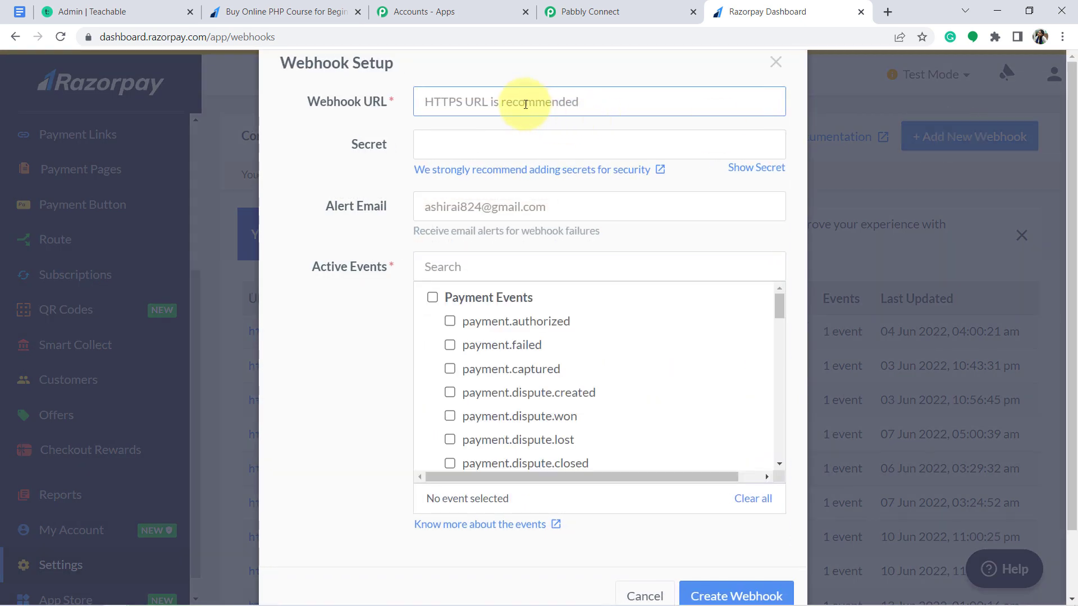
{"action": "key", "text": "ctrl+v"}
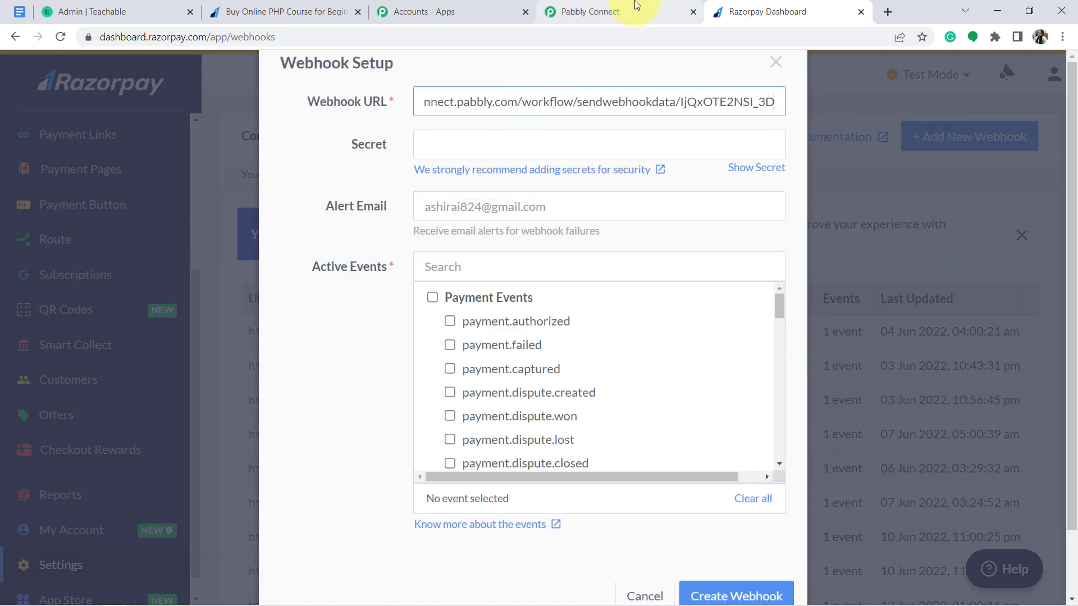
Subscribe the webhook to payment.captured, save it, and return to the Pabbly workflow
{"action": "left_click", "coordinate": [633, 11]}
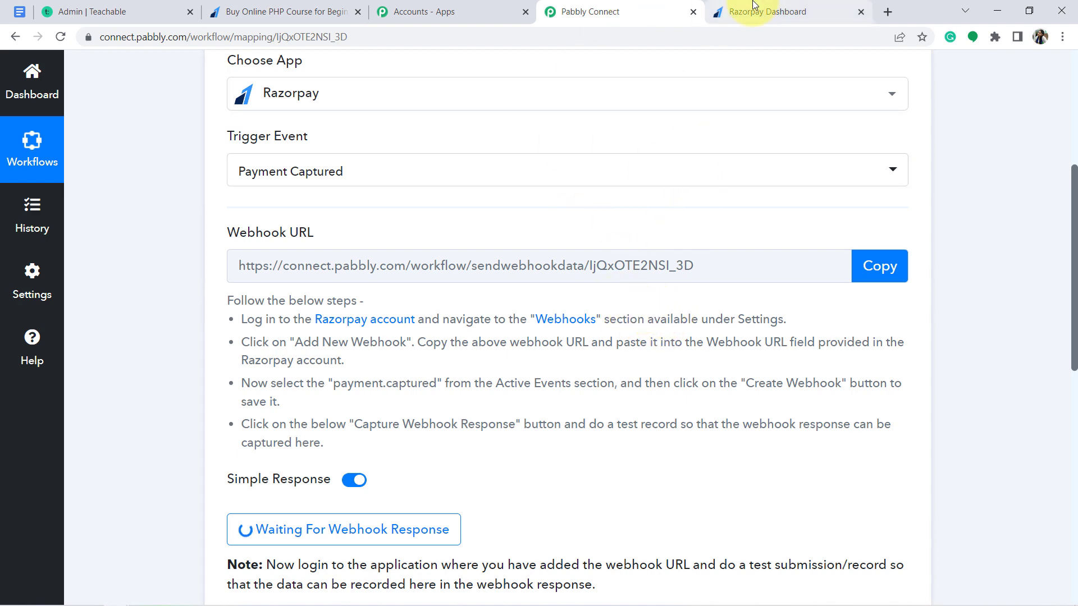
{"action": "left_click", "coordinate": [746, 12]}
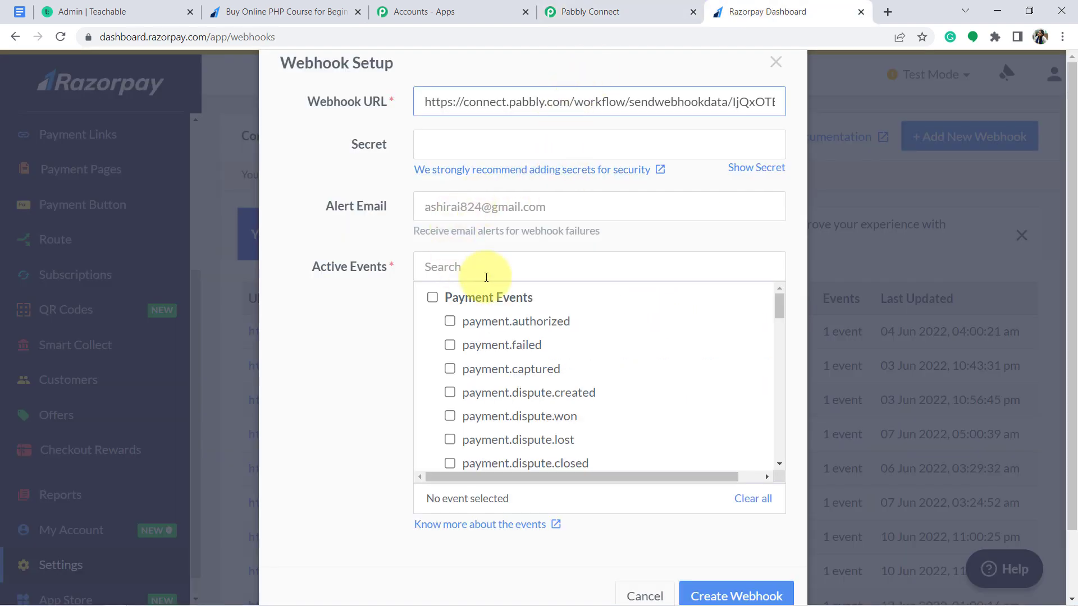
{"action": "left_click", "coordinate": [505, 373]}
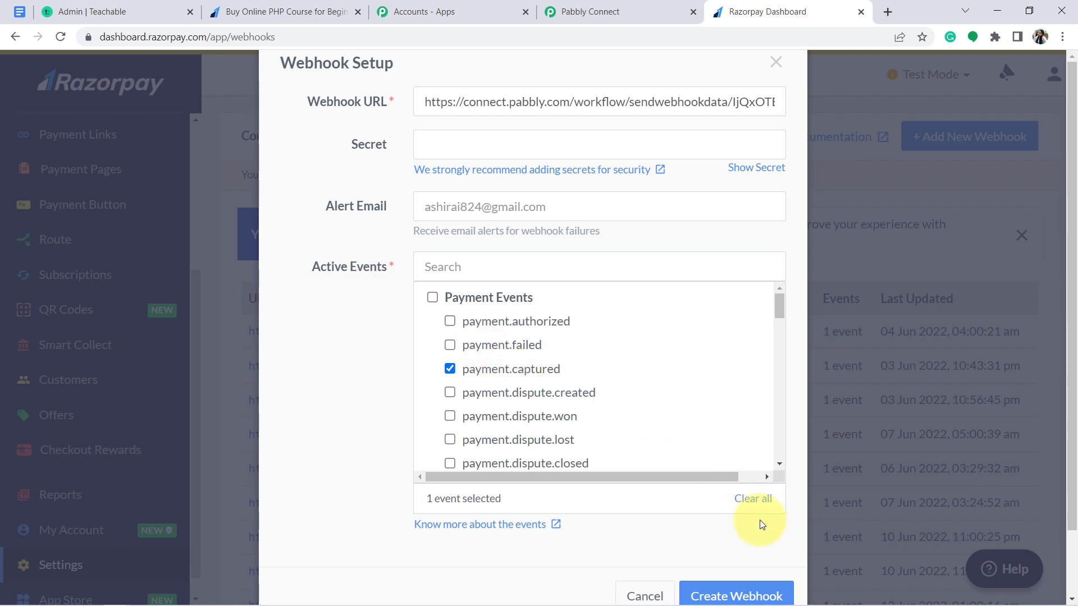
{"action": "left_click", "coordinate": [730, 596]}
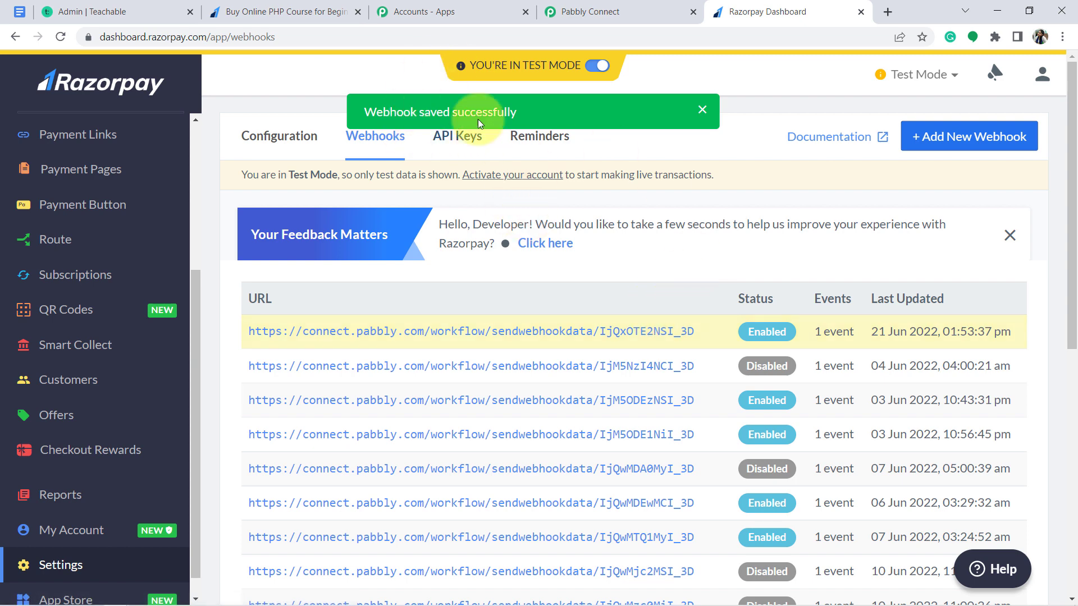
{"action": "left_click", "coordinate": [651, 6]}
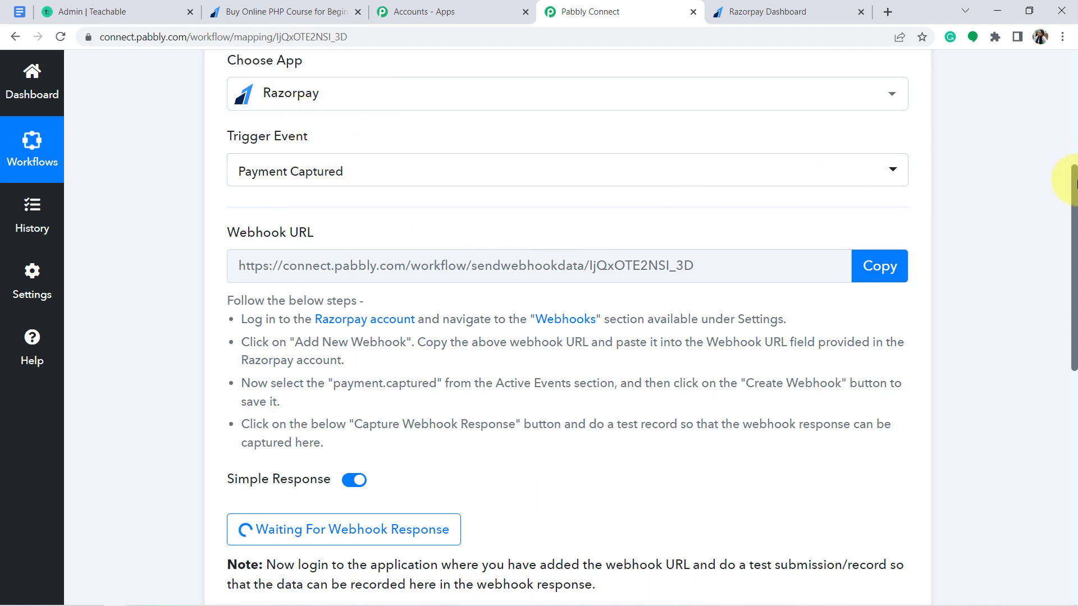
{"action": "left_click_drag", "start_coordinate": [1074, 184], "coordinate": [1074, 249]}
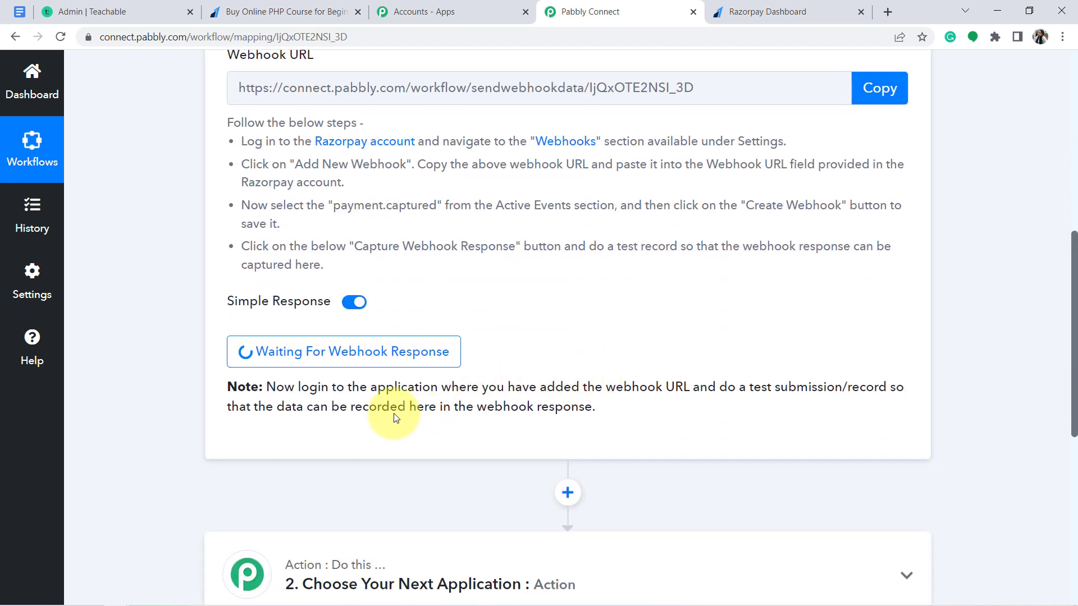
{"action": "triple_click", "coordinate": [377, 385]}
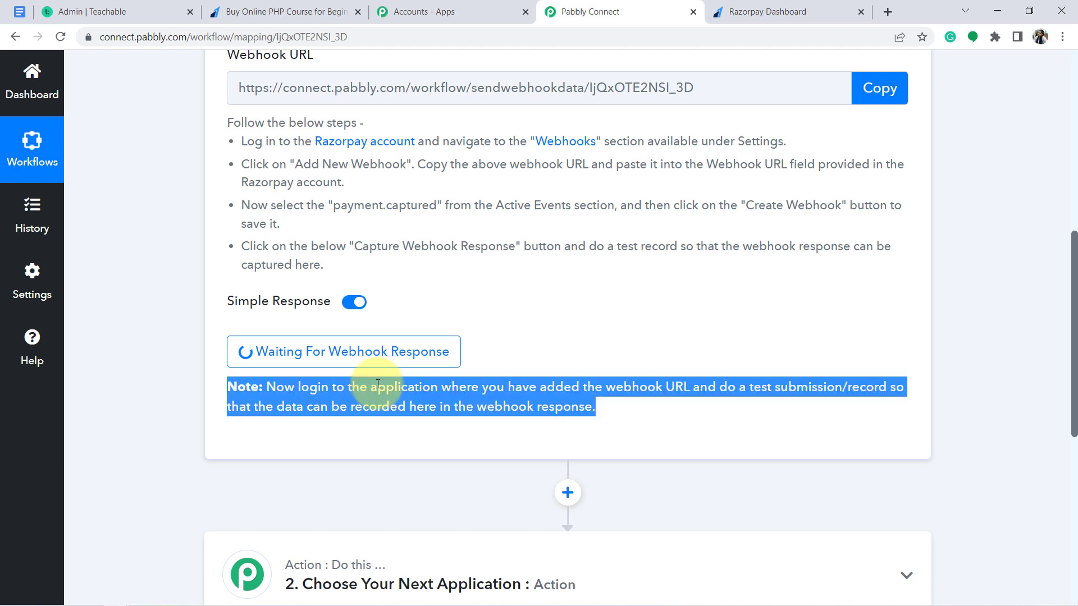
{"action": "left_click_drag", "start_coordinate": [287, 11], "coordinate": [621, 11]}
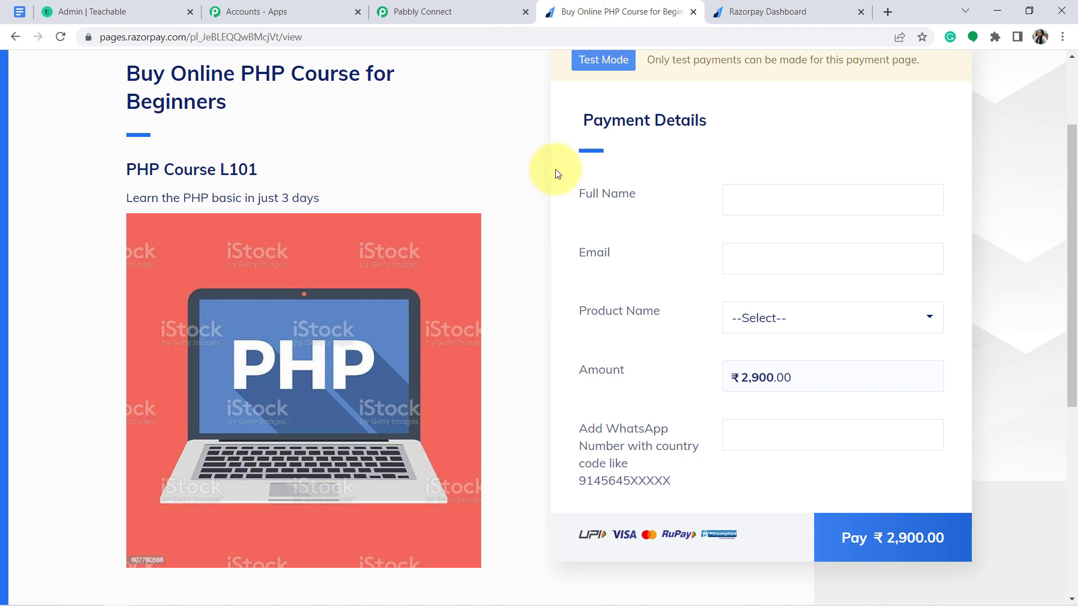
Enter the buyer's full name, choose the PHP course product, add a WhatsApp number, and pay ₹2,900
{"action": "left_click", "coordinate": [794, 198]}
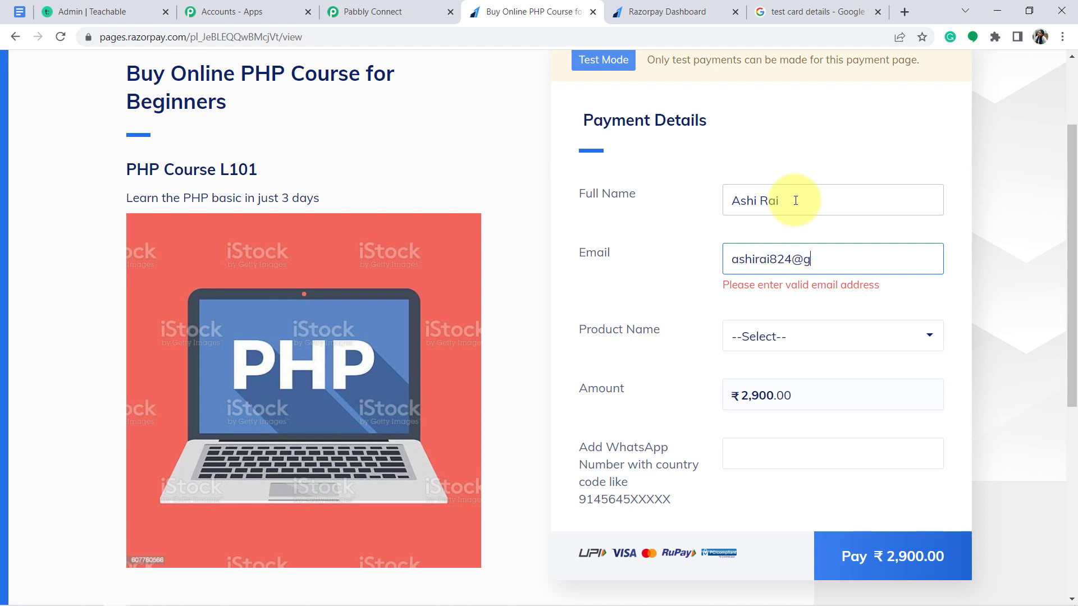
{"action": "type", "text": "om"}
{"action": "key", "text": "Tab"}
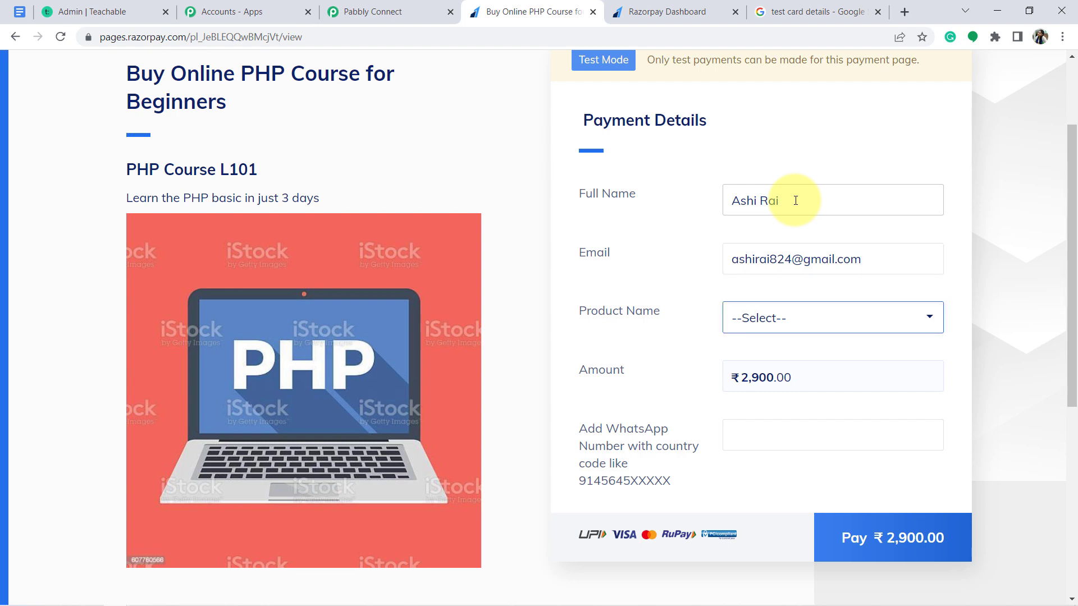
{"action": "left_click", "coordinate": [820, 324]}
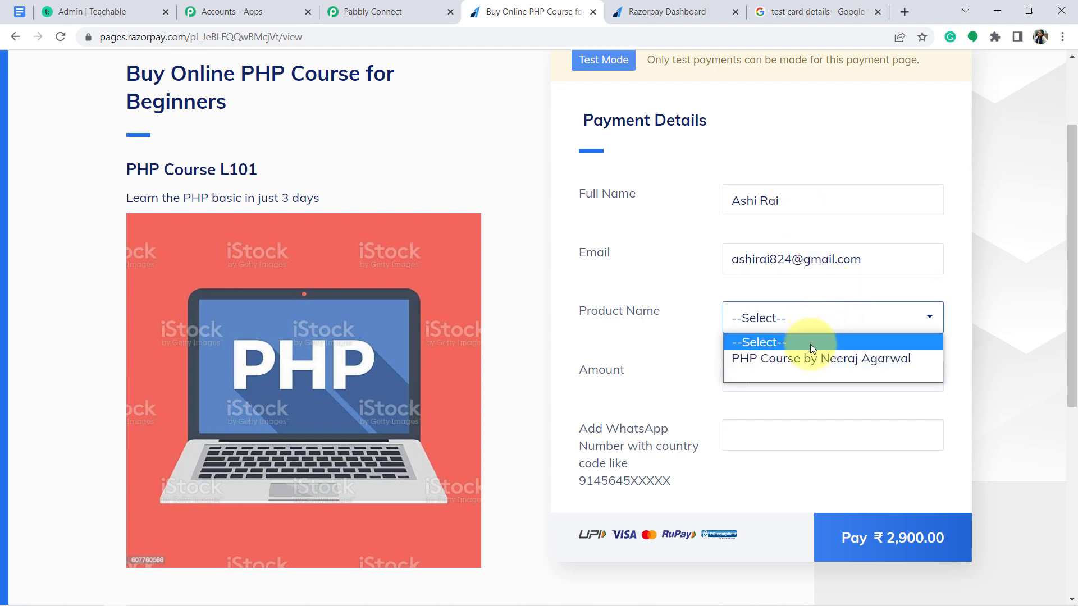
{"action": "left_click", "coordinate": [808, 359]}
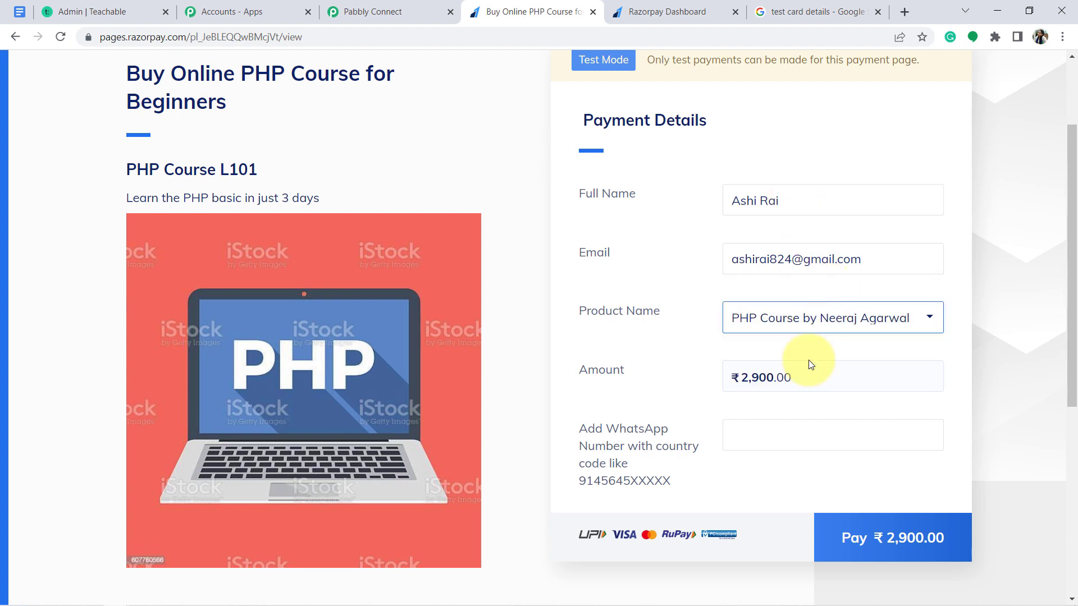
{"action": "left_click", "coordinate": [786, 441]}
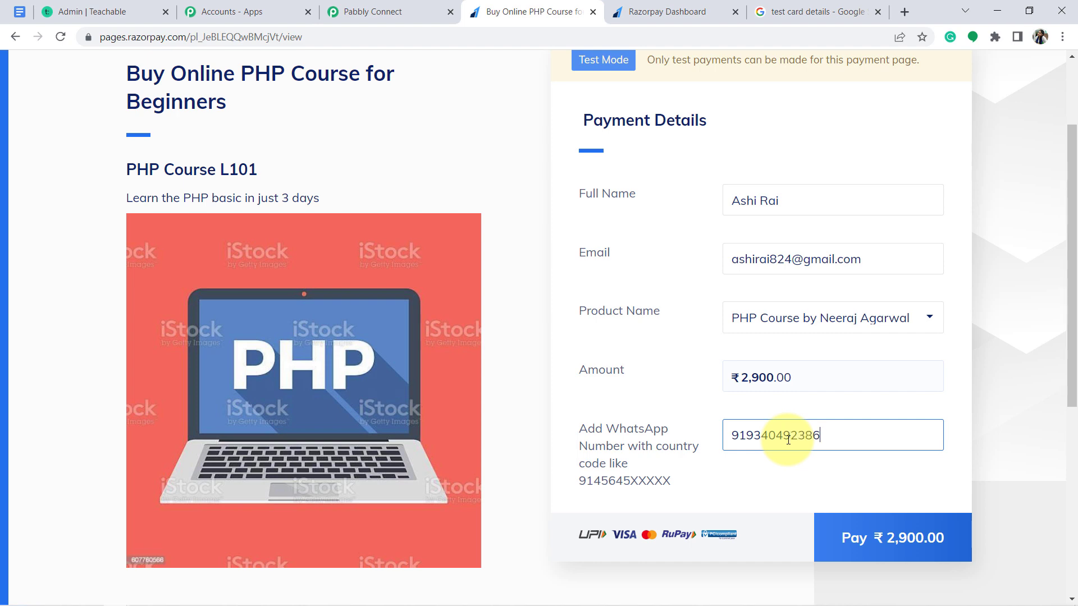
{"action": "left_click", "coordinate": [888, 539]}
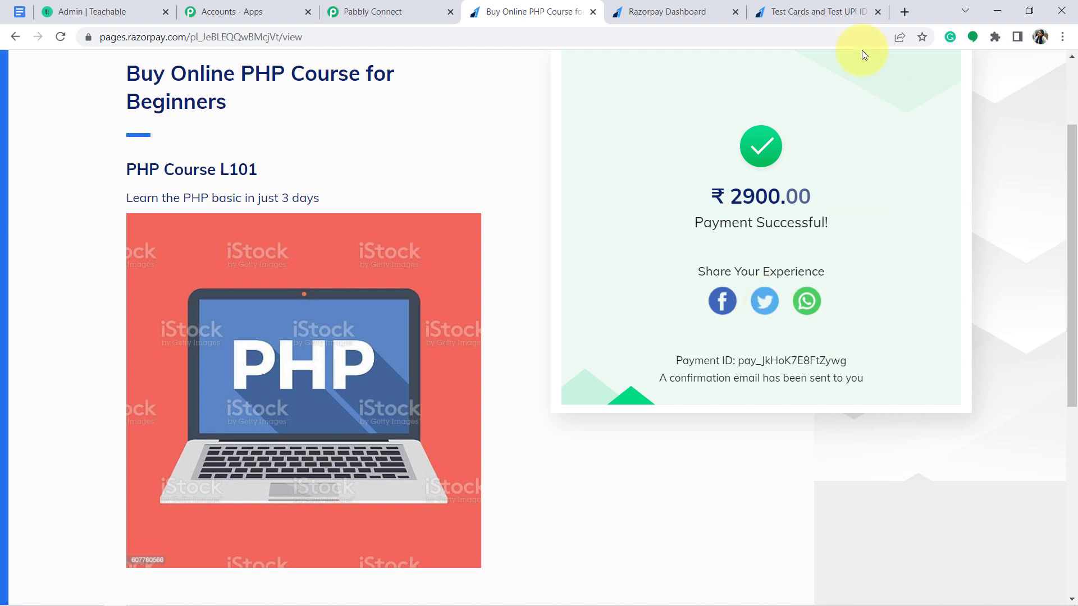
{"action": "left_click", "coordinate": [372, 10]}
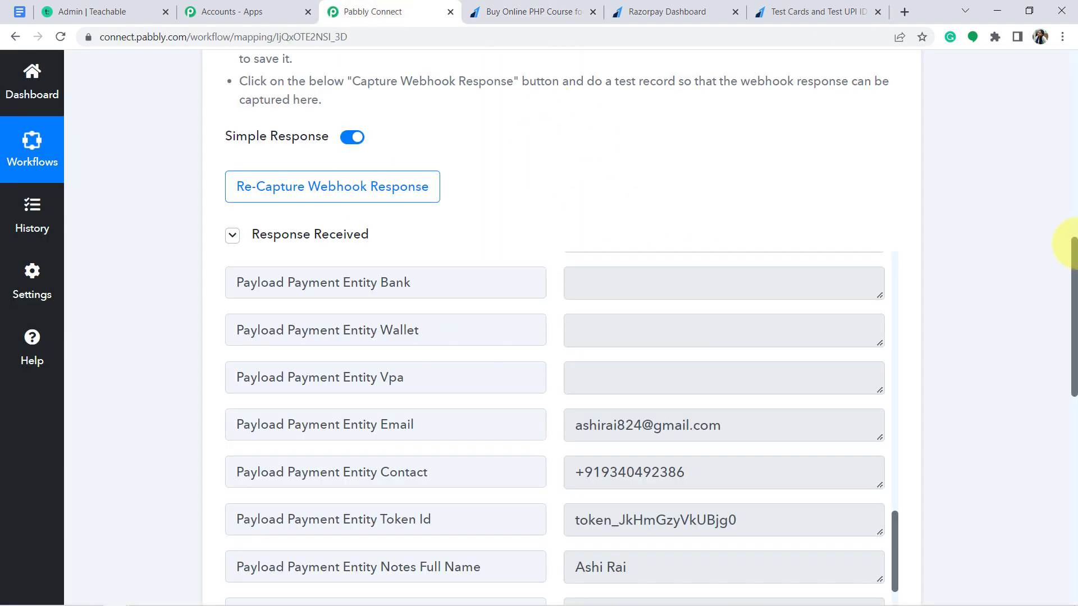
Check the captured email, contact and full name, then collapse the Razorpay trigger step
{"action": "left_click_drag", "start_coordinate": [1073, 252], "coordinate": [1075, 289]}
{"action": "left_click", "coordinate": [638, 319]}
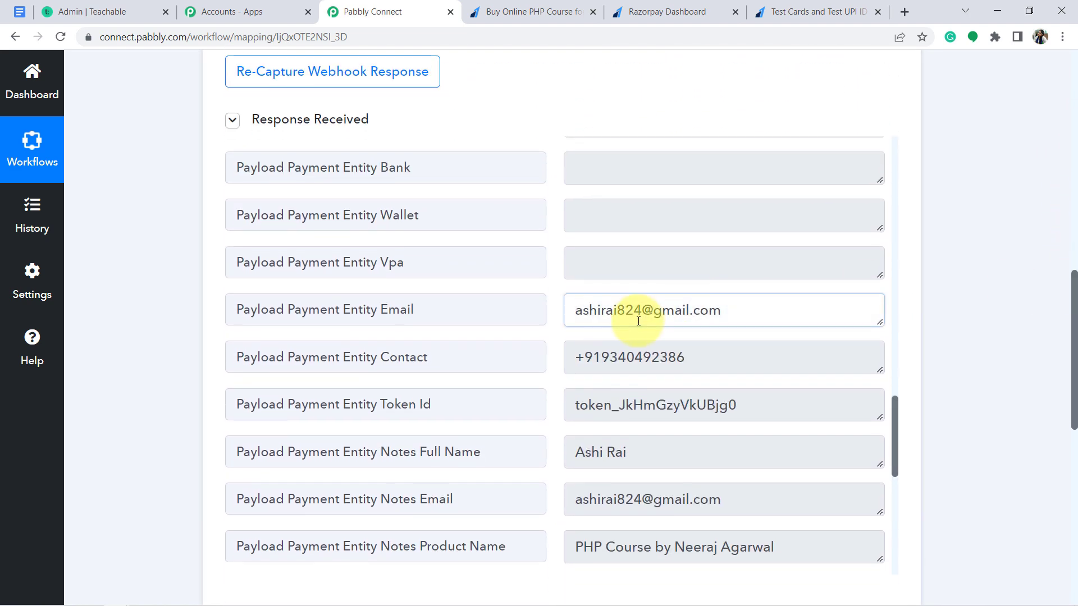
{"action": "left_click", "coordinate": [627, 349]}
{"action": "left_click", "coordinate": [627, 349]}
{"action": "double_click", "coordinate": [617, 458]}
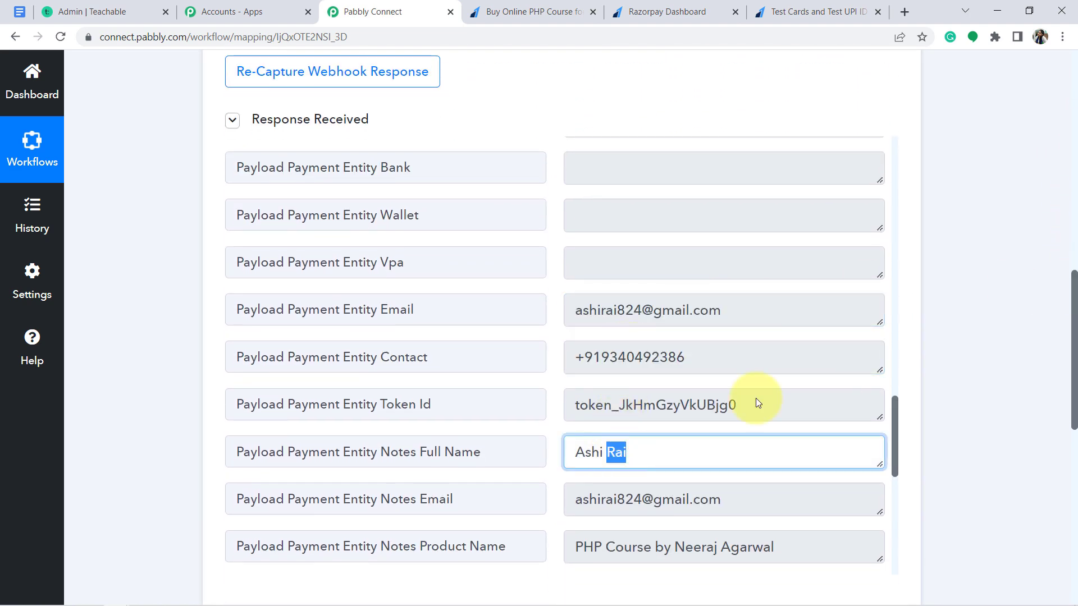
{"action": "left_click", "coordinate": [1038, 326]}
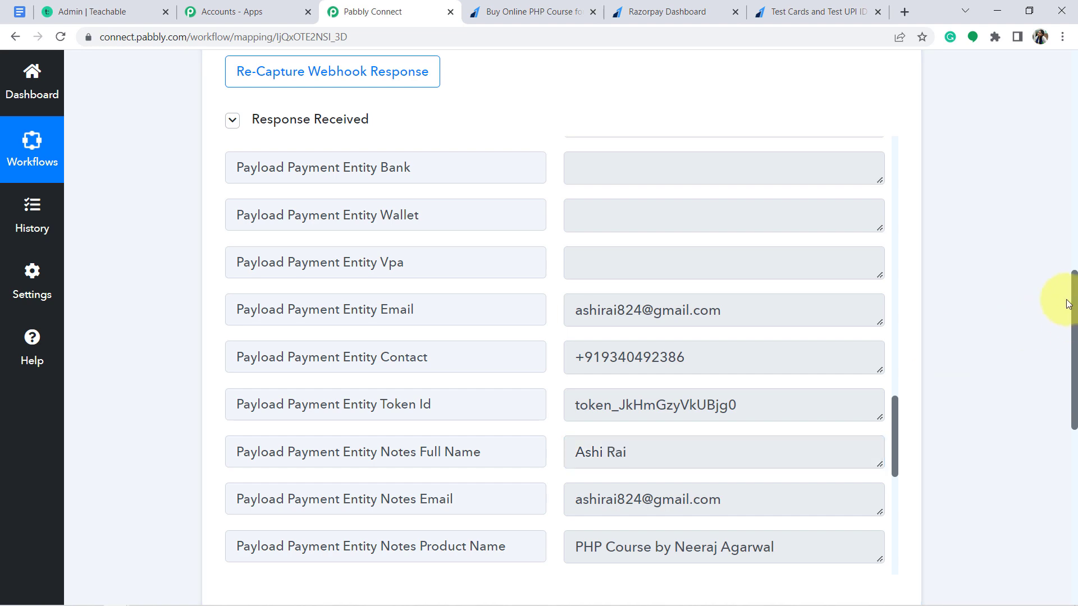
{"action": "scroll", "coordinate": [1069, 303], "scroll_direction": "up", "scroll_amount": 6}
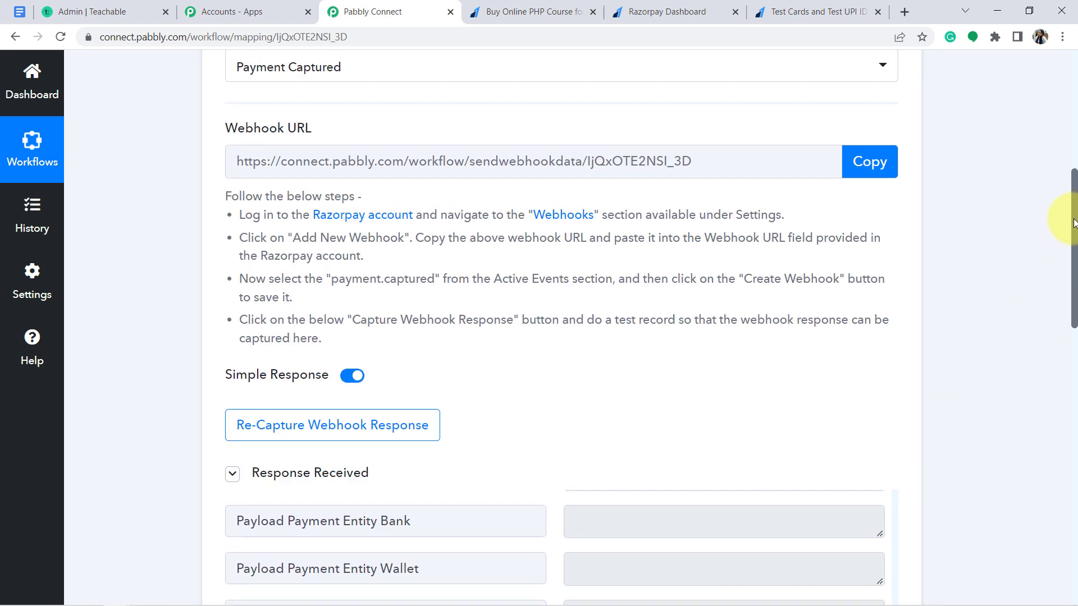
{"action": "left_click_drag", "start_coordinate": [1072, 222], "coordinate": [1066, 180]}
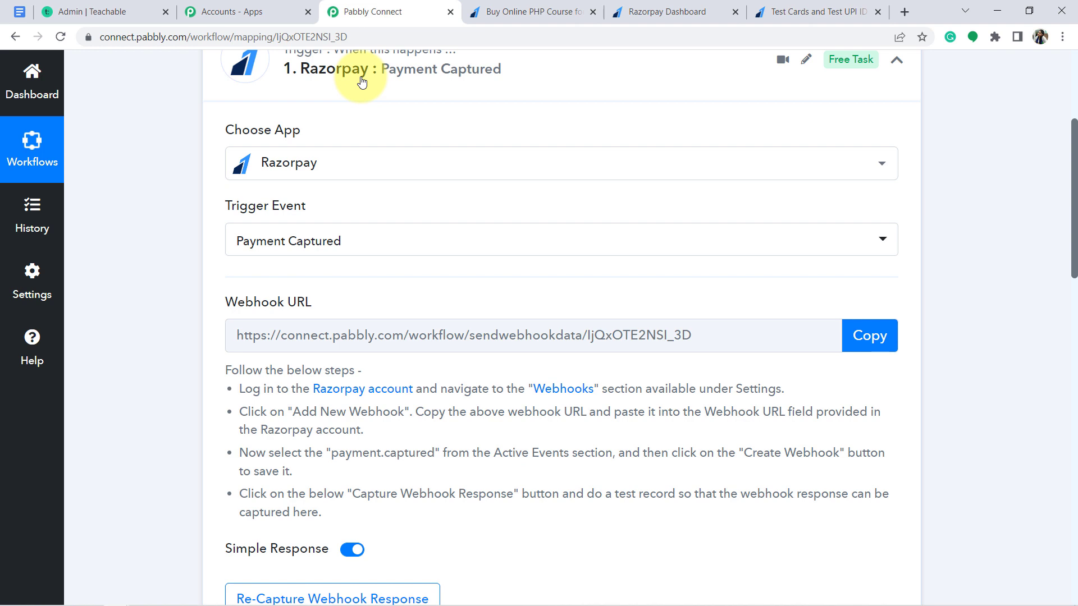
{"action": "left_click", "coordinate": [362, 82]}
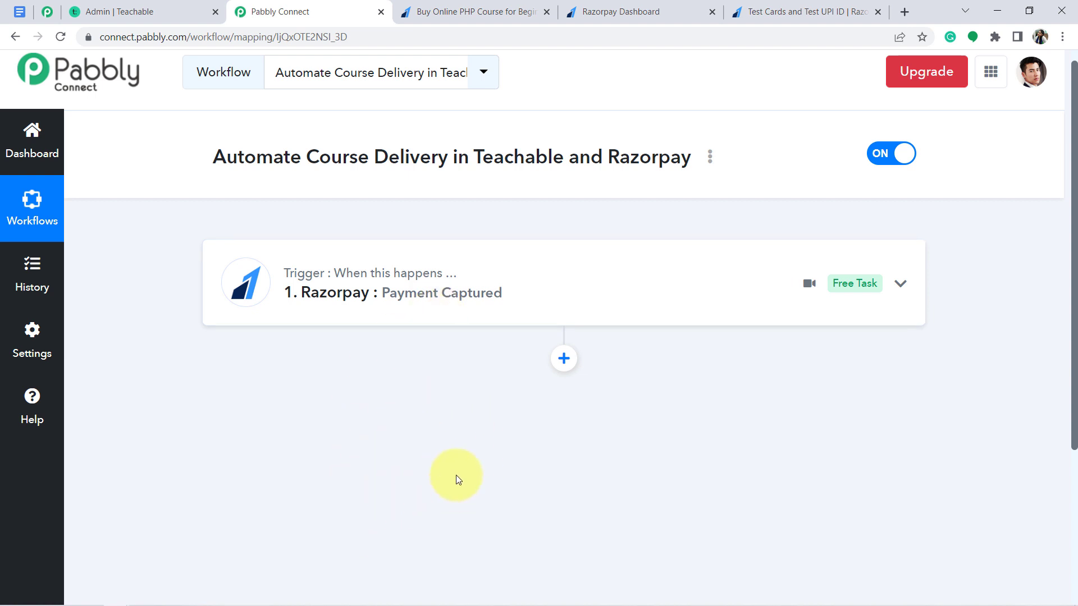
{"action": "left_click", "coordinate": [600, 12]}
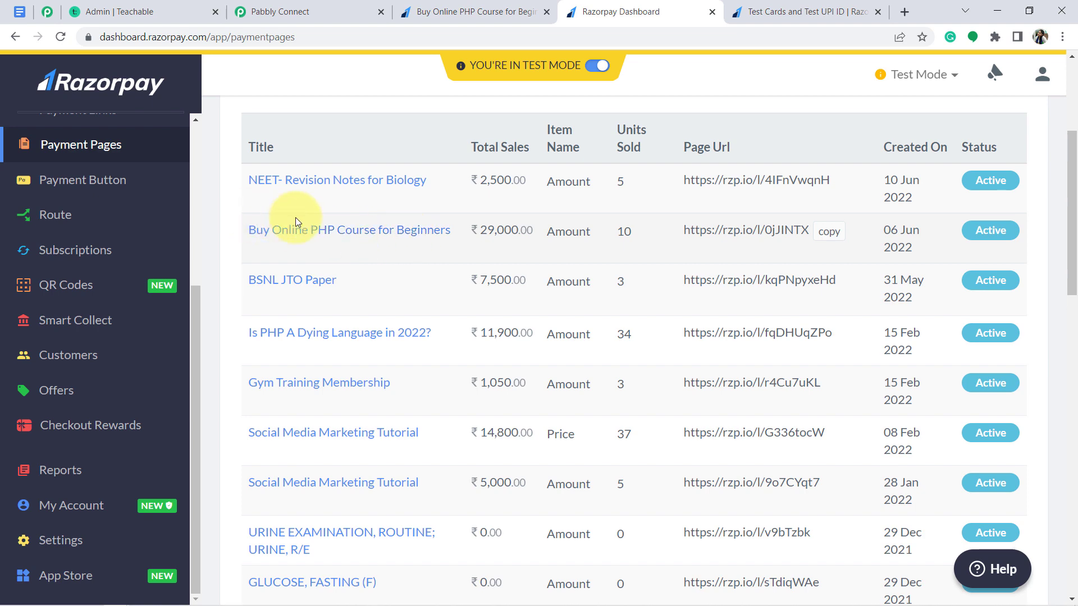
{"action": "left_click", "coordinate": [356, 230]}
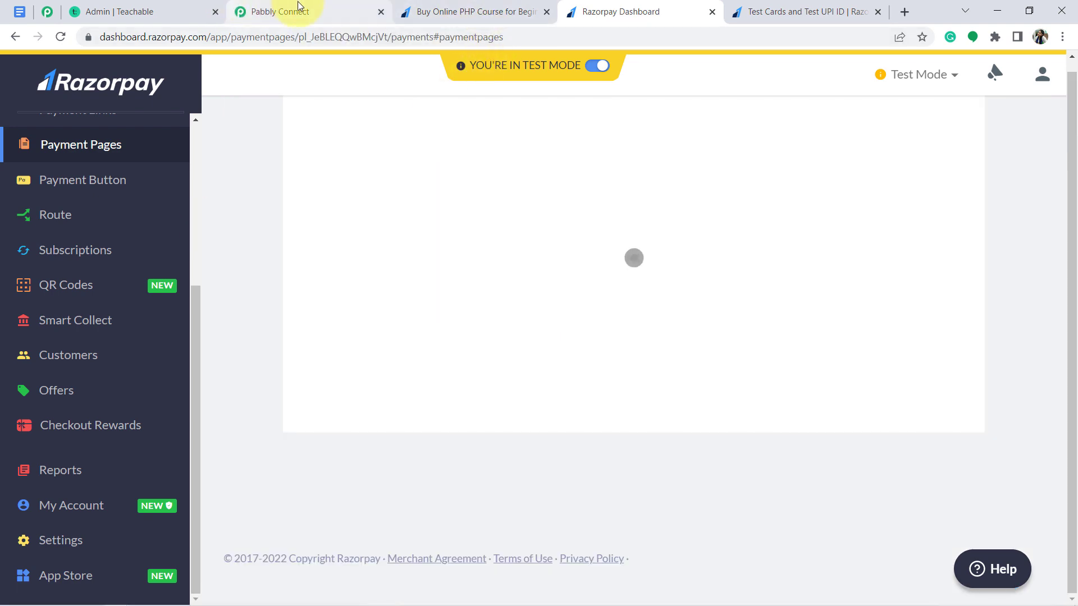
{"action": "left_click", "coordinate": [306, 7]}
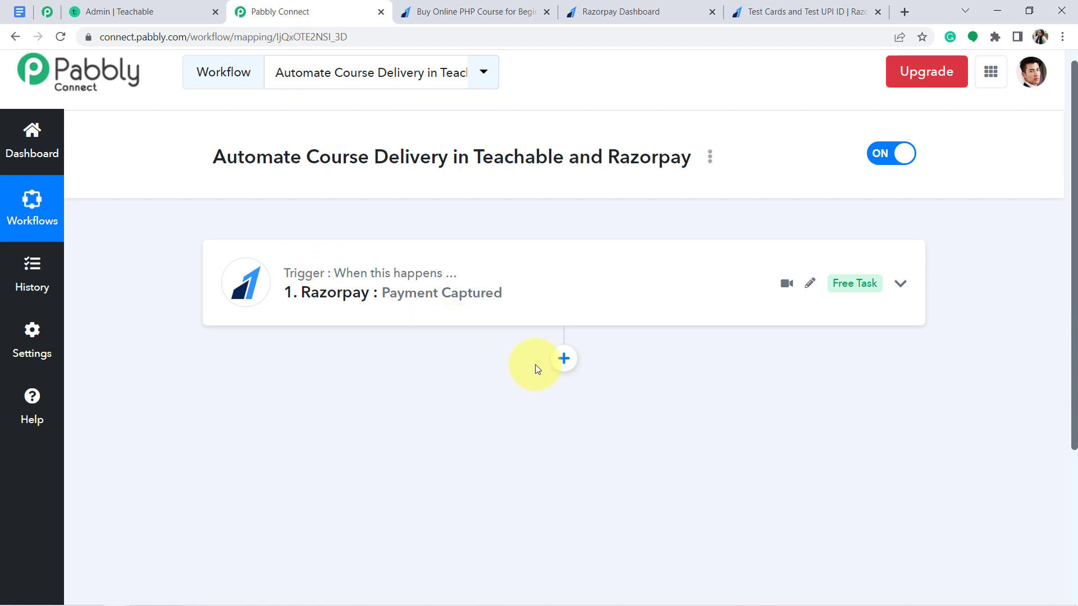
Add a Filter step that filters on the Razorpay Notes Product Name field
{"action": "left_click", "coordinate": [563, 361]}
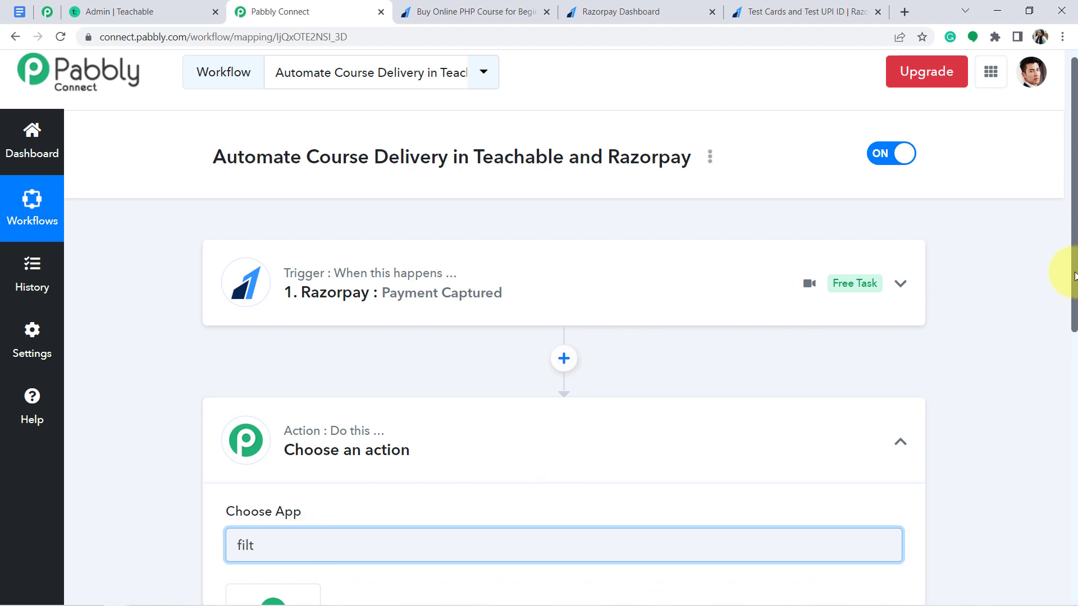
{"action": "scroll", "coordinate": [1061, 314], "scroll_direction": "down", "scroll_amount": 3}
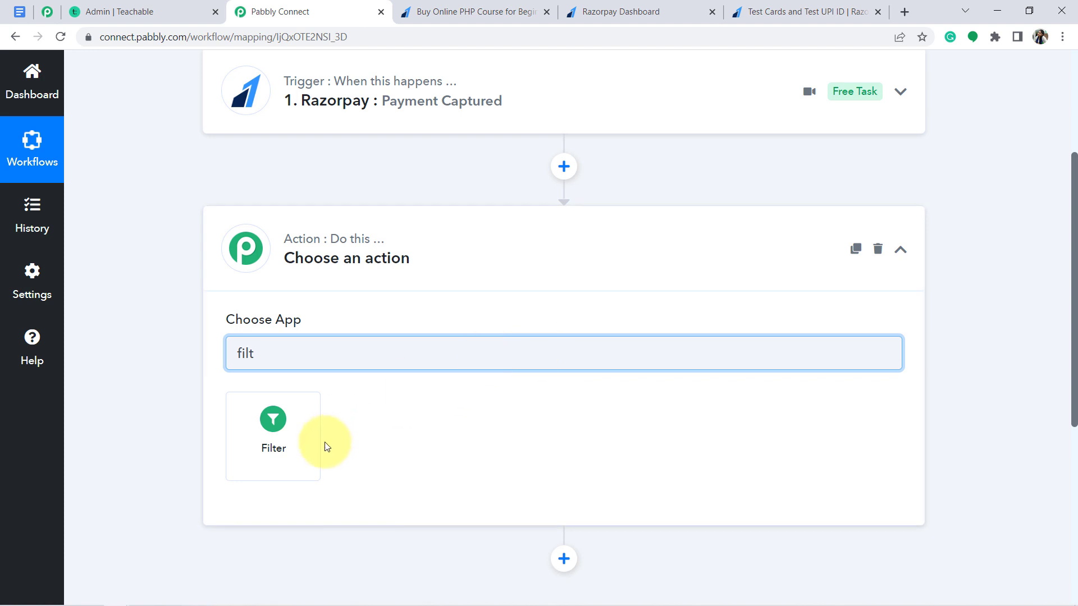
{"action": "left_click", "coordinate": [274, 441]}
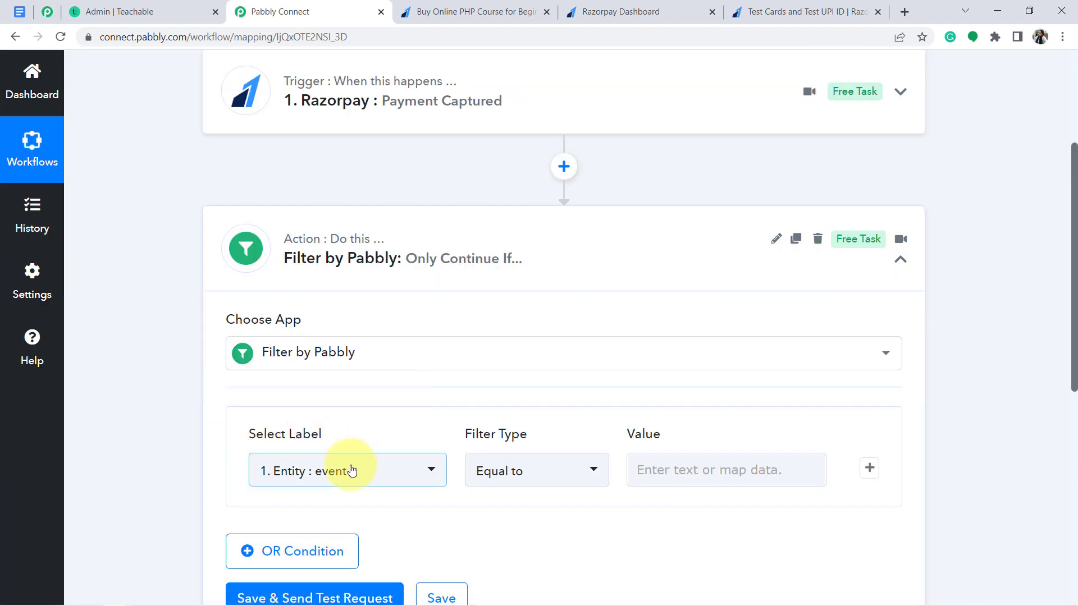
{"action": "left_click", "coordinate": [351, 471]}
{"action": "left_click", "coordinate": [498, 384]}
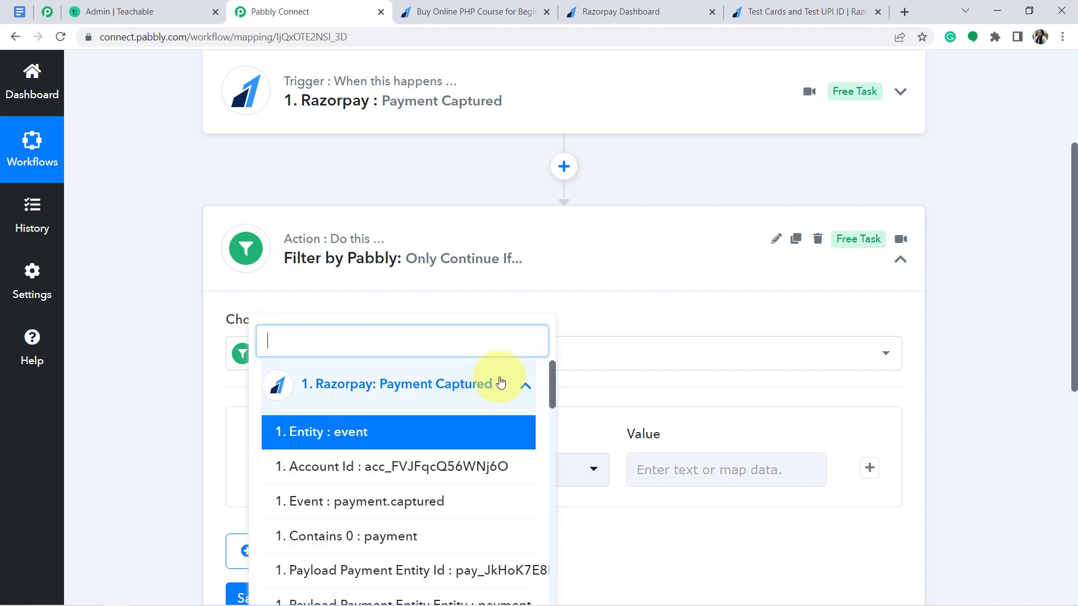
{"action": "left_click_drag", "start_coordinate": [553, 391], "coordinate": [547, 571]}
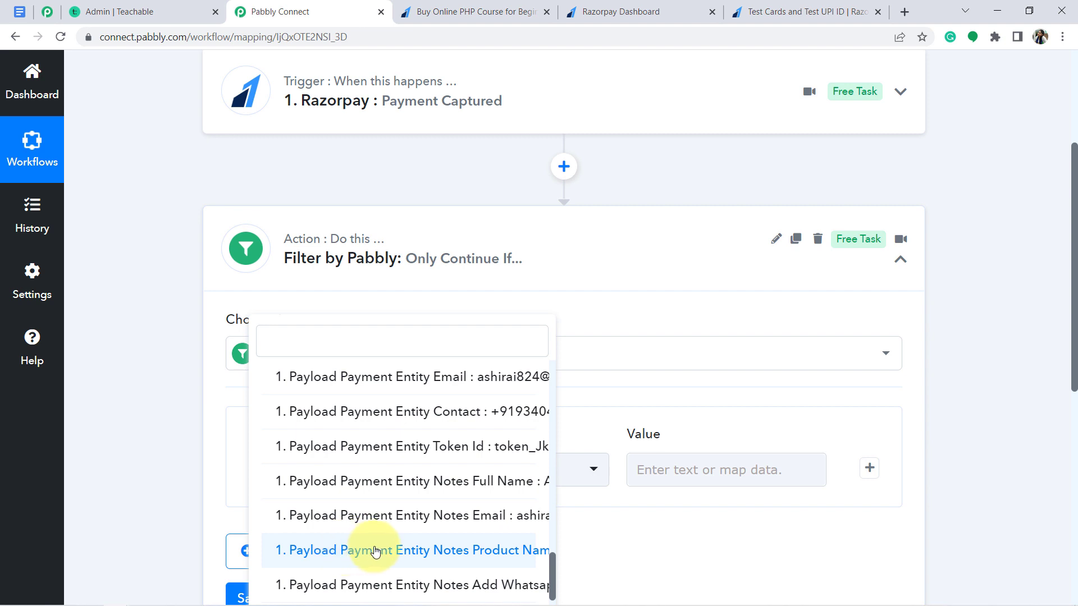
{"action": "left_click", "coordinate": [501, 555]}
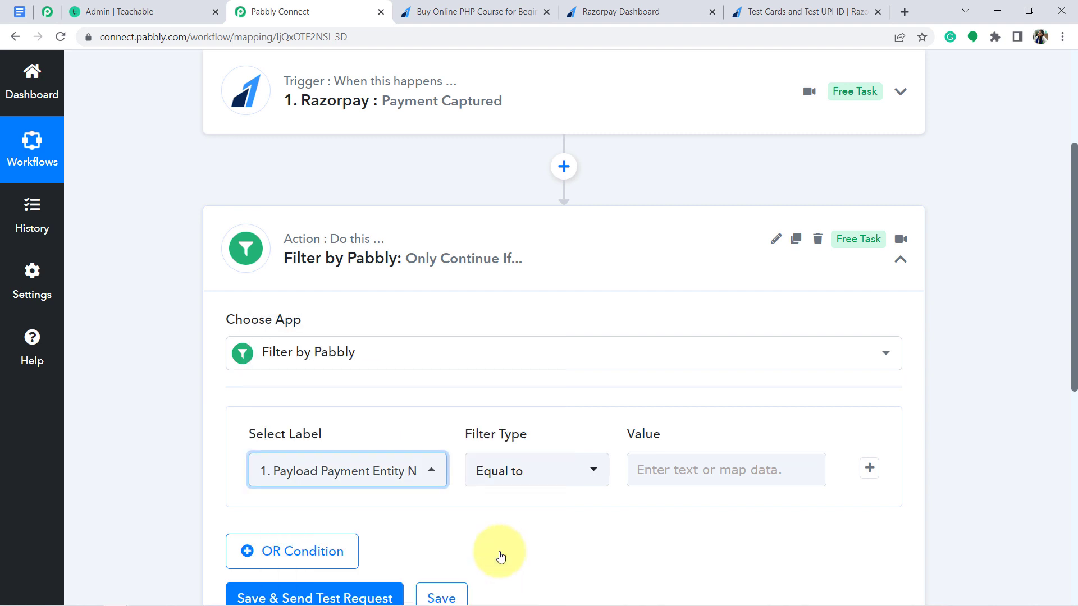
Set the filter's Equal to value to the pasted PHP course product name
{"action": "left_click", "coordinate": [658, 465]}
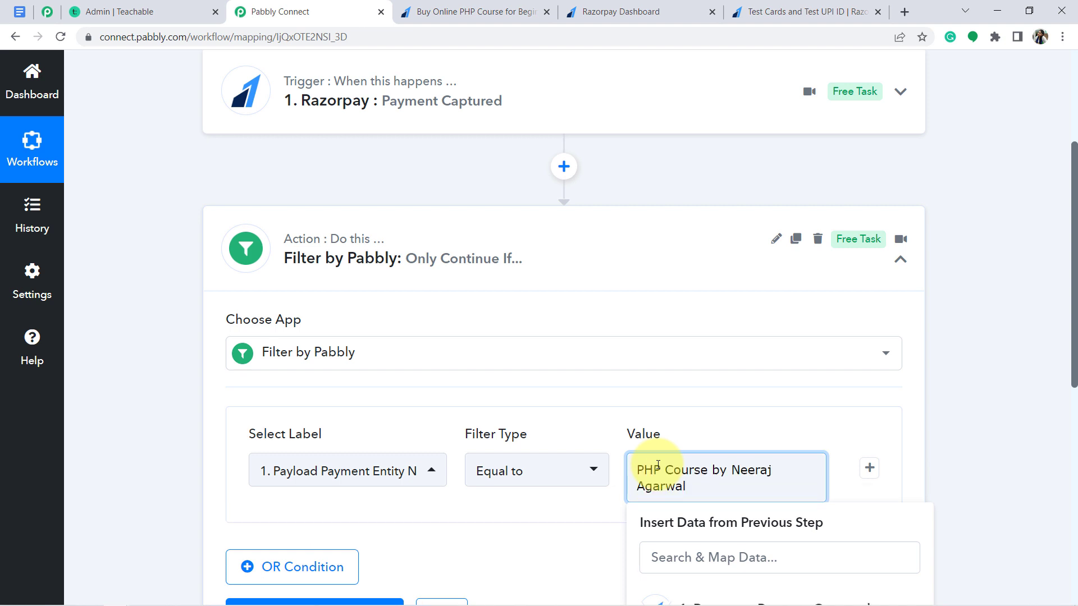
{"action": "left_click", "coordinate": [449, 11]}
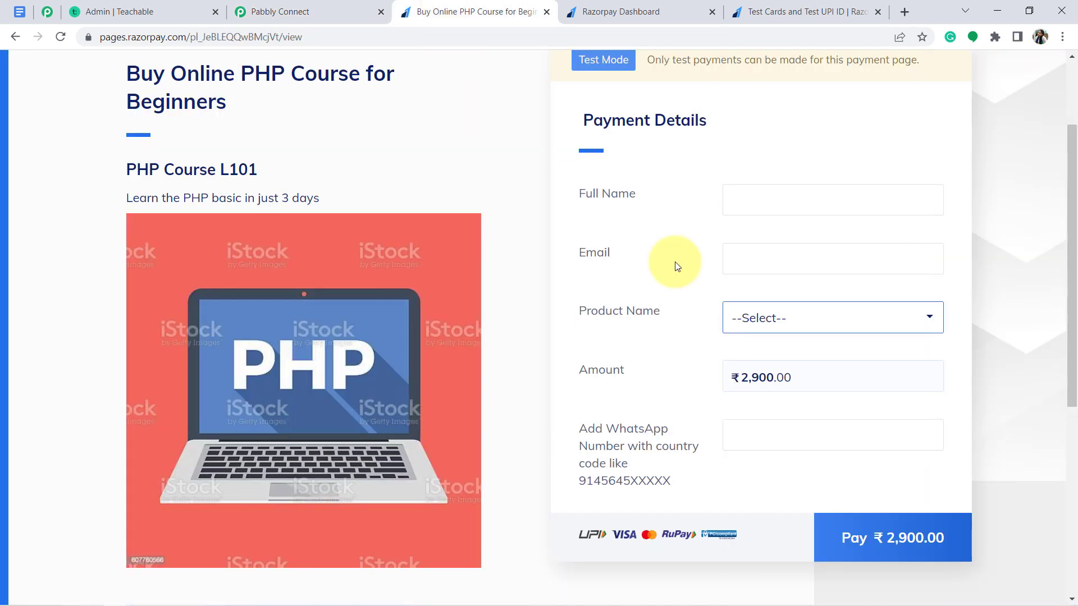
{"action": "left_click", "coordinate": [831, 327]}
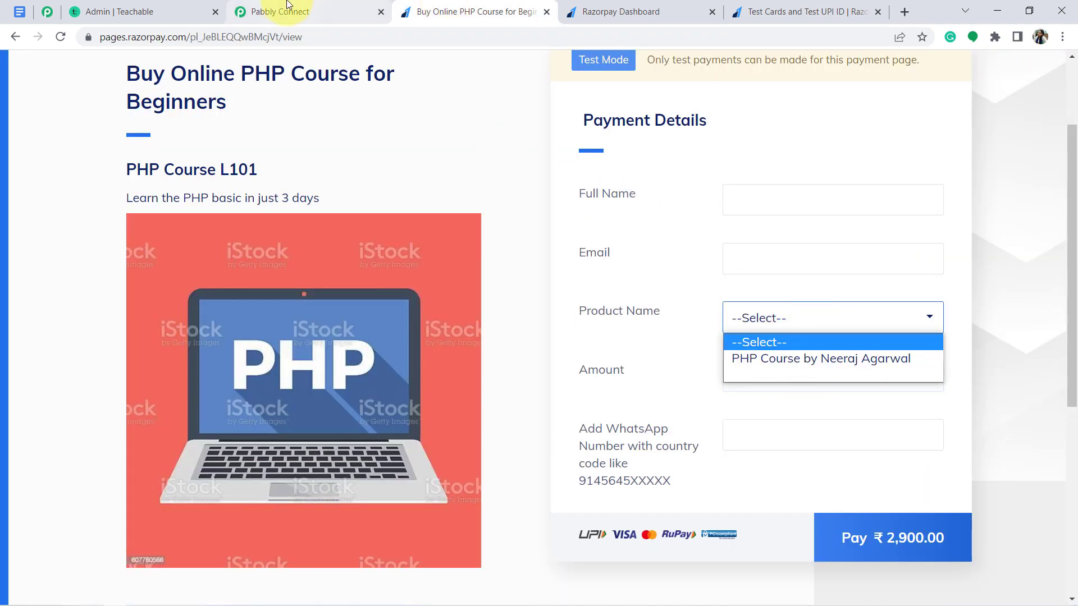
{"action": "left_click", "coordinate": [286, 7]}
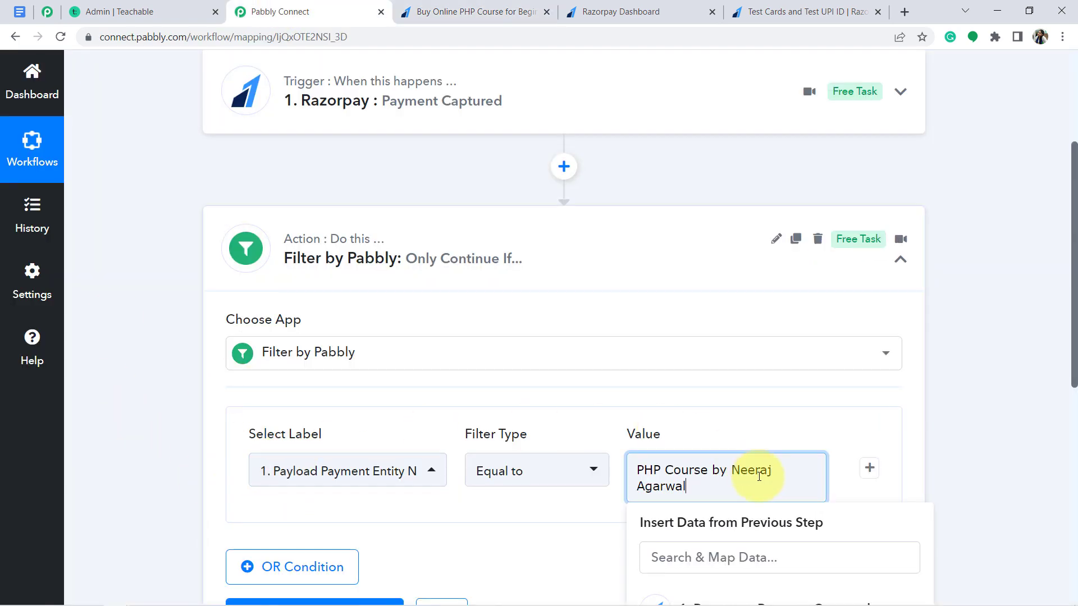
{"action": "left_click", "coordinate": [1013, 386]}
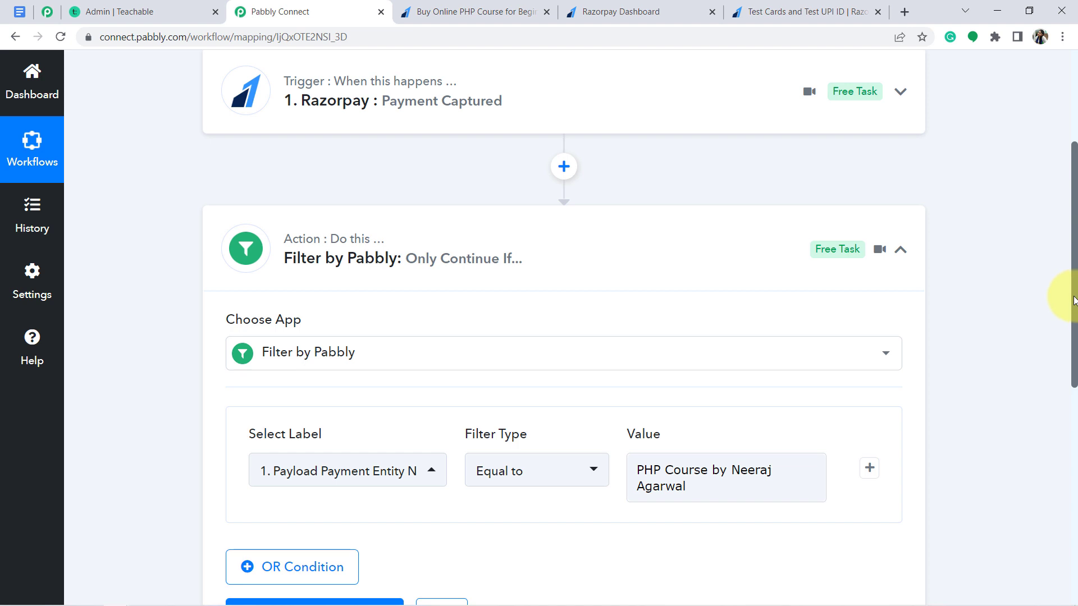
Save and test the filter, confirming the condition is true, then add another action step
{"action": "left_click_drag", "start_coordinate": [1073, 313], "coordinate": [1067, 362]}
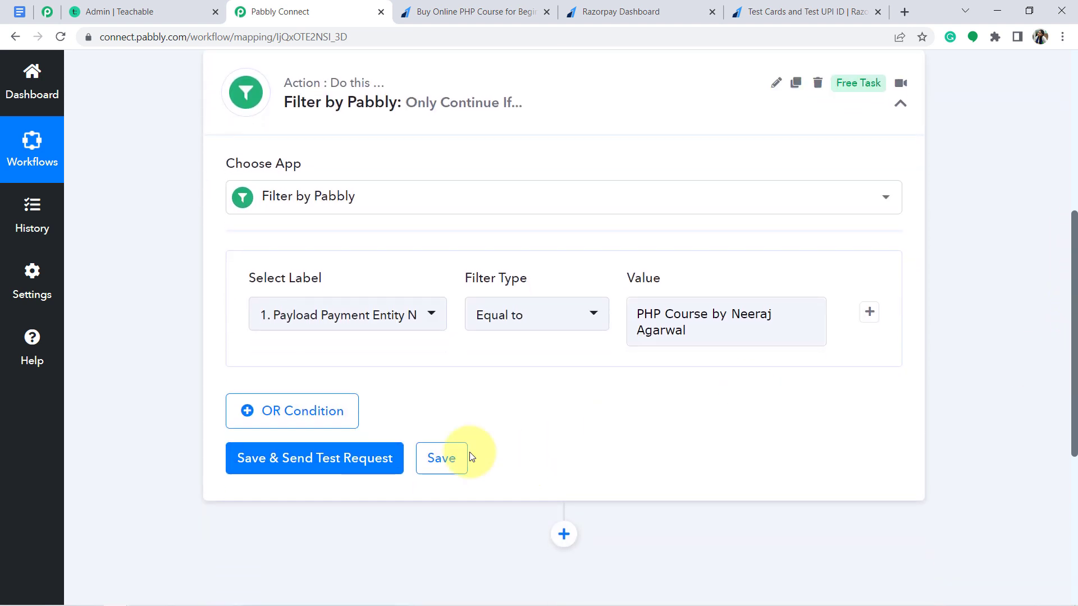
{"action": "left_click", "coordinate": [289, 459]}
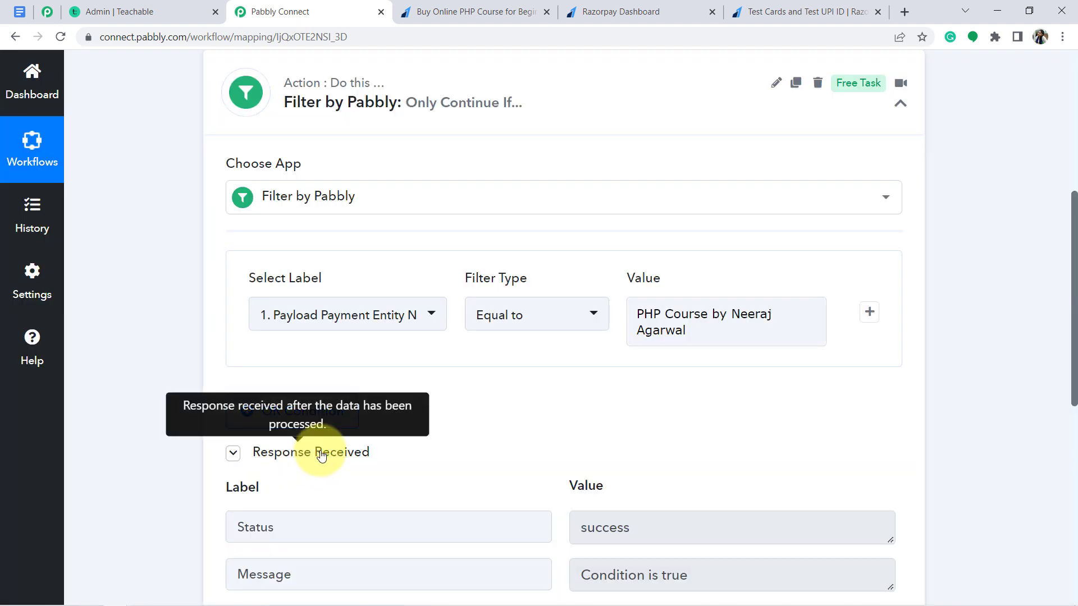
{"action": "left_click_drag", "start_coordinate": [1075, 312], "coordinate": [1075, 182]}
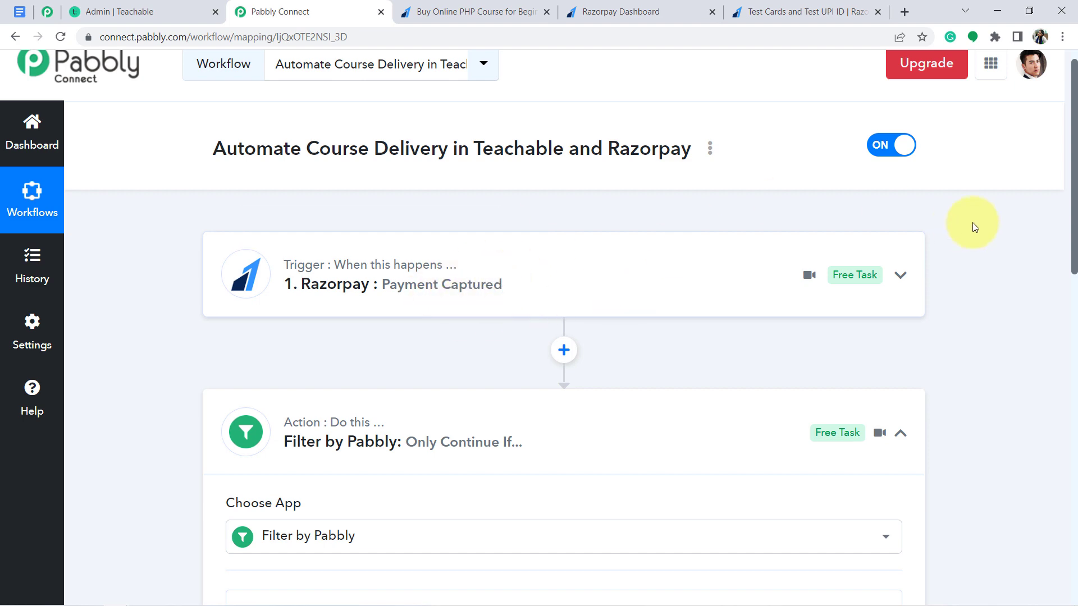
{"action": "left_click_drag", "start_coordinate": [1075, 194], "coordinate": [1072, 328]}
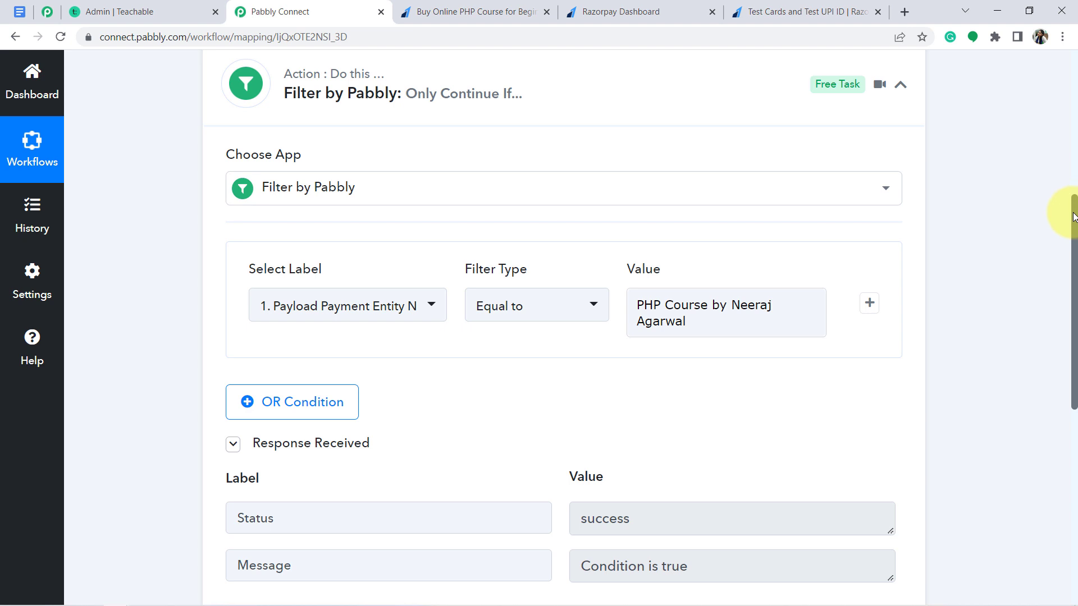
{"action": "left_click_drag", "start_coordinate": [1074, 216], "coordinate": [1068, 339]}
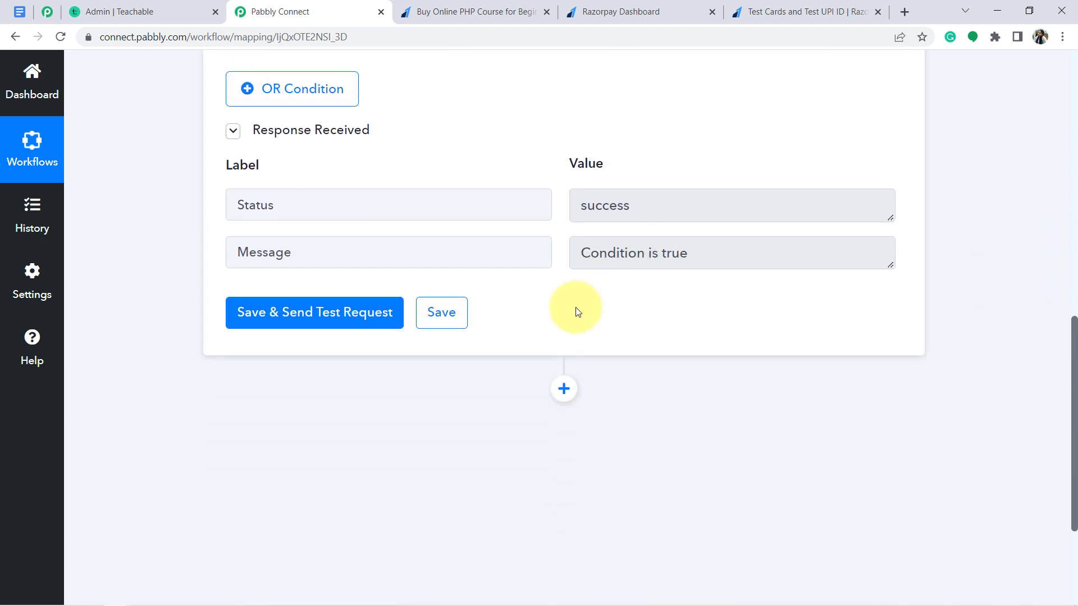
{"action": "left_click", "coordinate": [564, 387]}
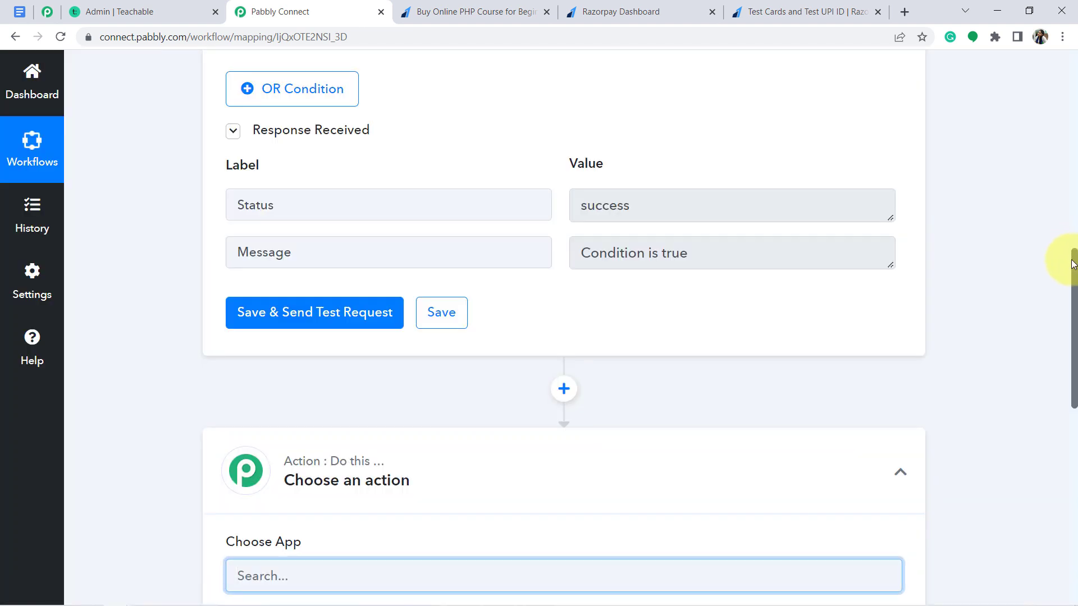
Choose Teachable as the new step's app with the Enroll User in Course event
{"action": "left_click_drag", "start_coordinate": [1073, 288], "coordinate": [1072, 324]}
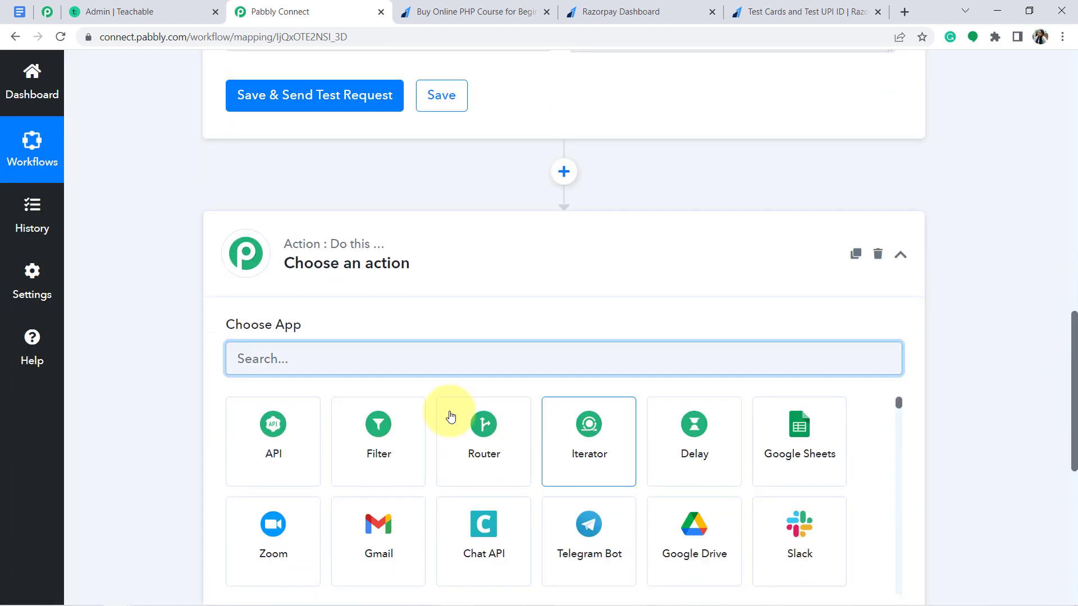
{"action": "type", "text": "tech"}
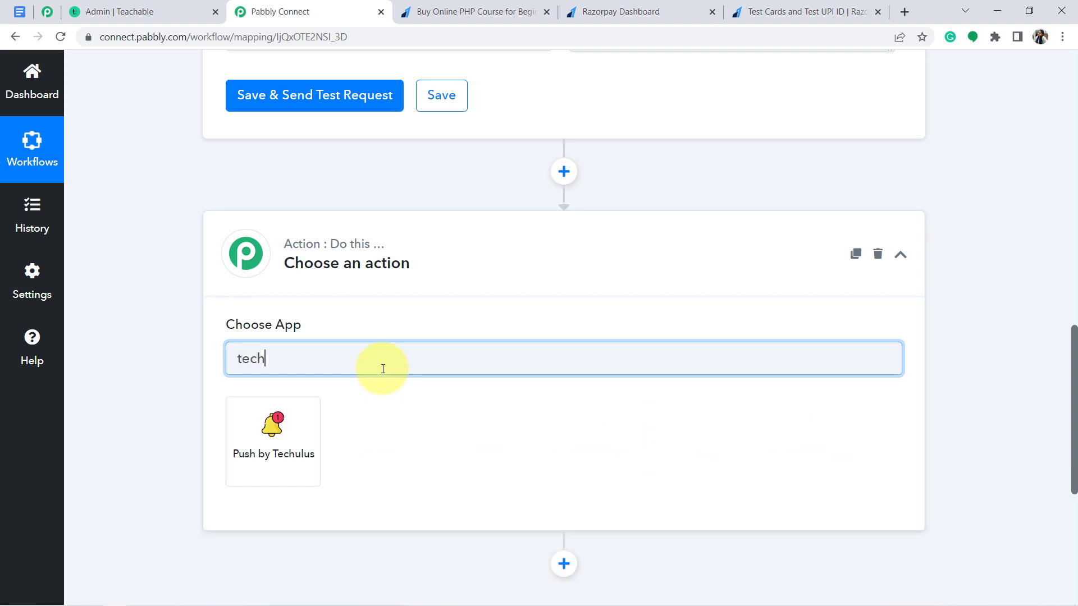
{"action": "key", "text": "BackSpace"}
{"action": "type", "text": "a"}
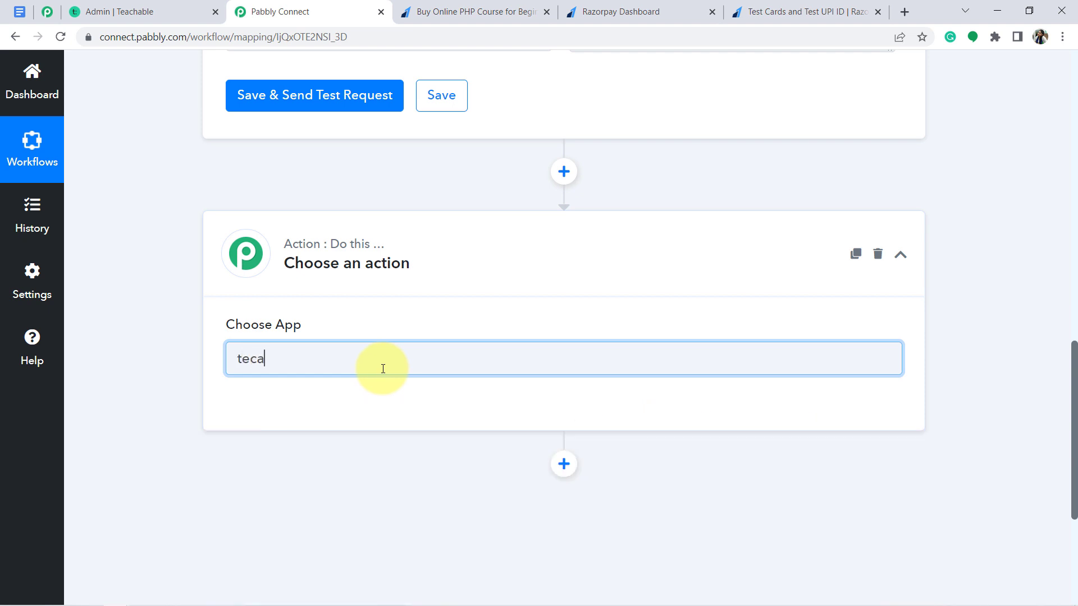
{"action": "key", "text": "BackSpace"}
{"action": "key", "text": "BackSpace"}
{"action": "key", "text": "BackSpace"}
{"action": "key", "text": "BackSpace"}
{"action": "type", "text": "teac"}
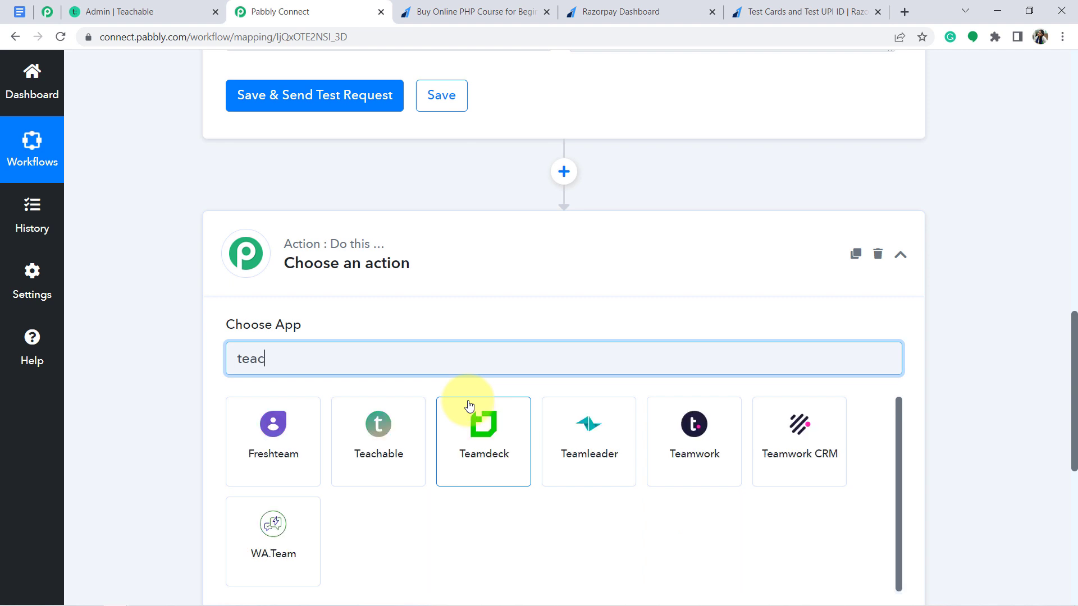
{"action": "left_click", "coordinate": [275, 424]}
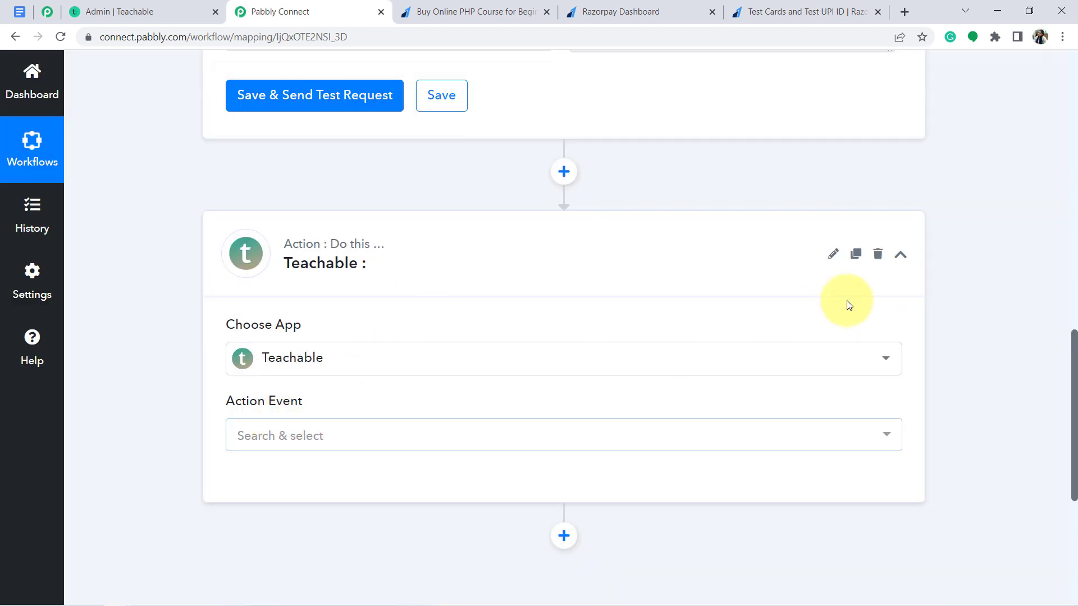
{"action": "scroll", "coordinate": [1075, 355], "scroll_direction": "down", "scroll_amount": 1}
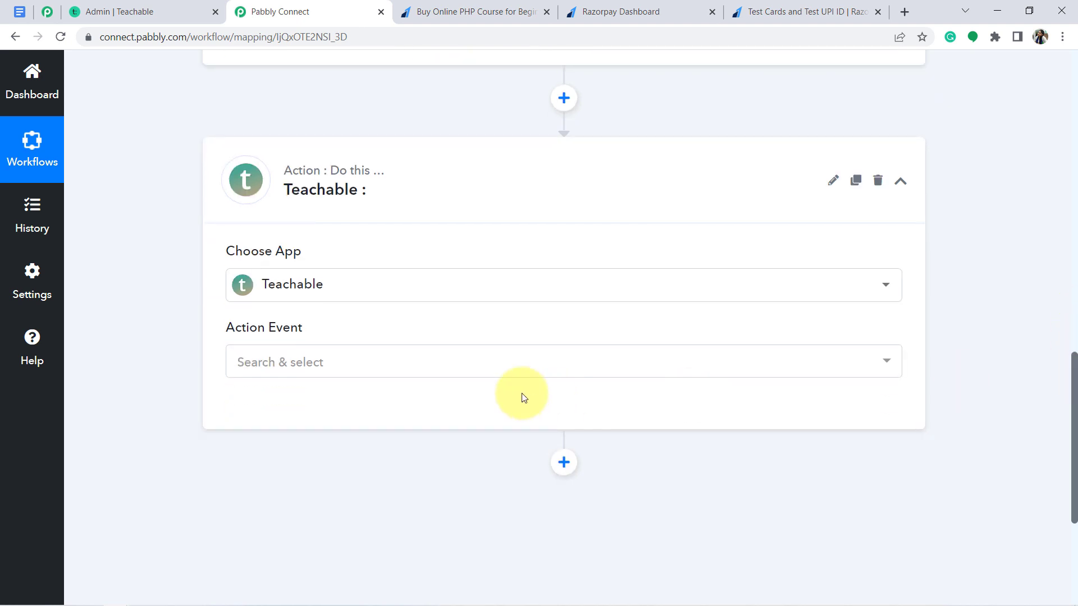
{"action": "left_click", "coordinate": [318, 367]}
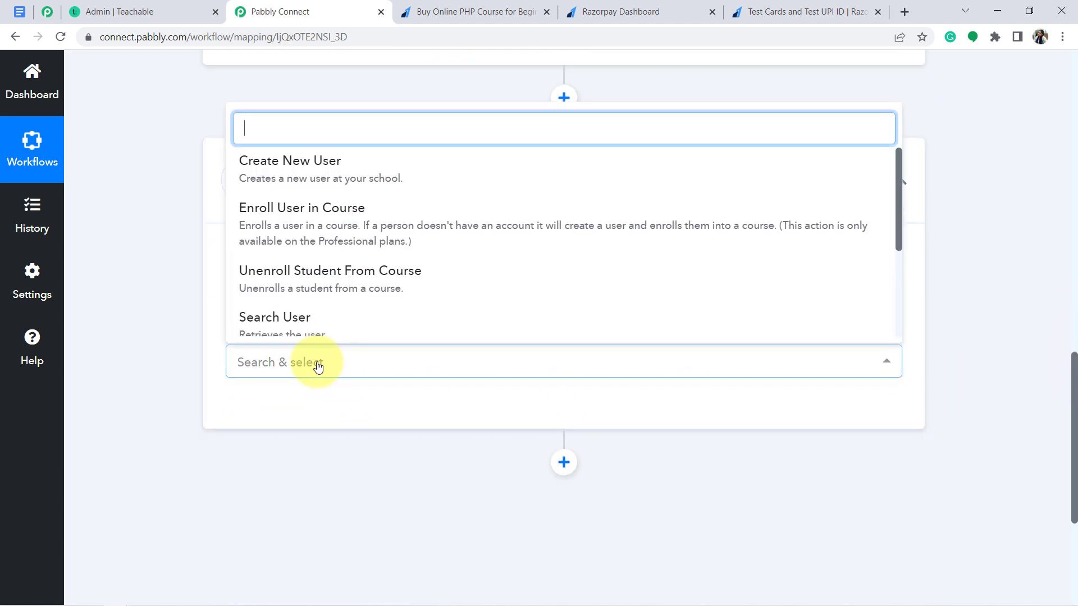
{"action": "left_click", "coordinate": [328, 229]}
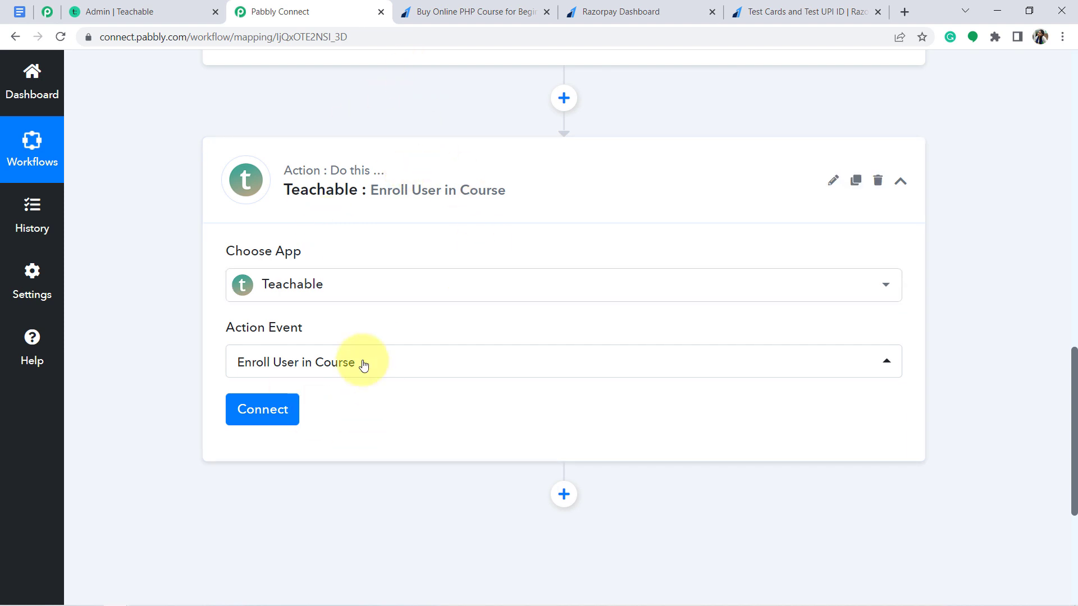
Start a new Teachable account connection, named Teachable #3
{"action": "left_click", "coordinate": [268, 426]}
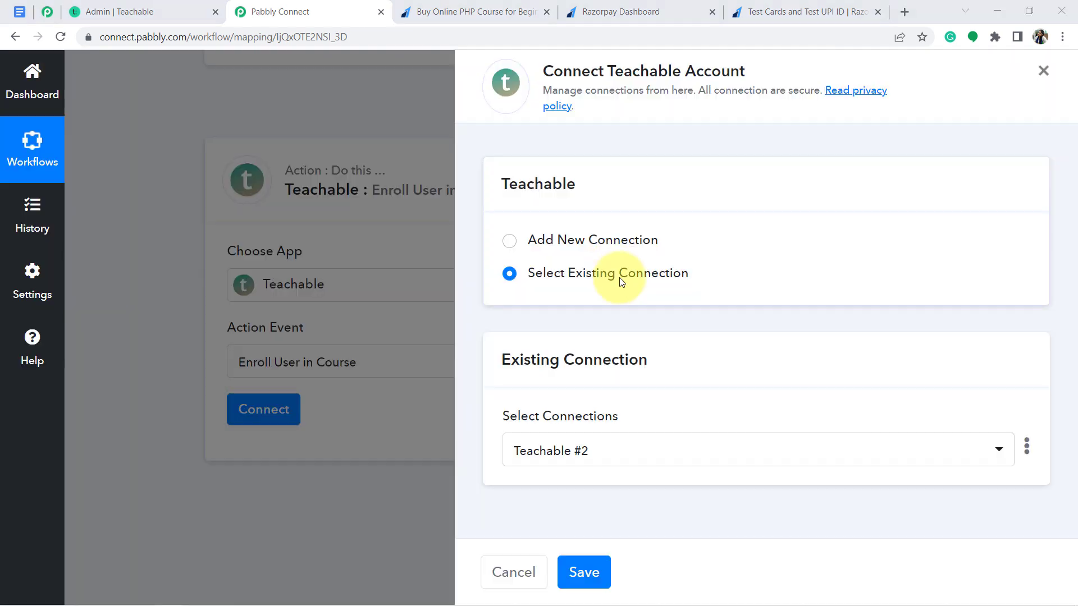
{"action": "left_click", "coordinate": [596, 246]}
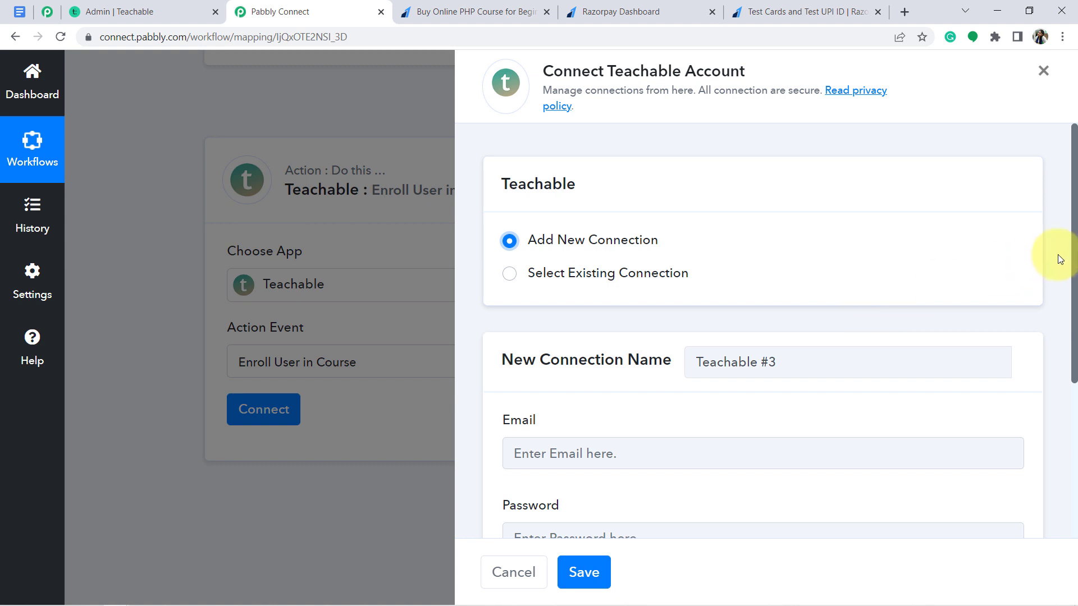
{"action": "left_click_drag", "start_coordinate": [1075, 250], "coordinate": [1074, 362]}
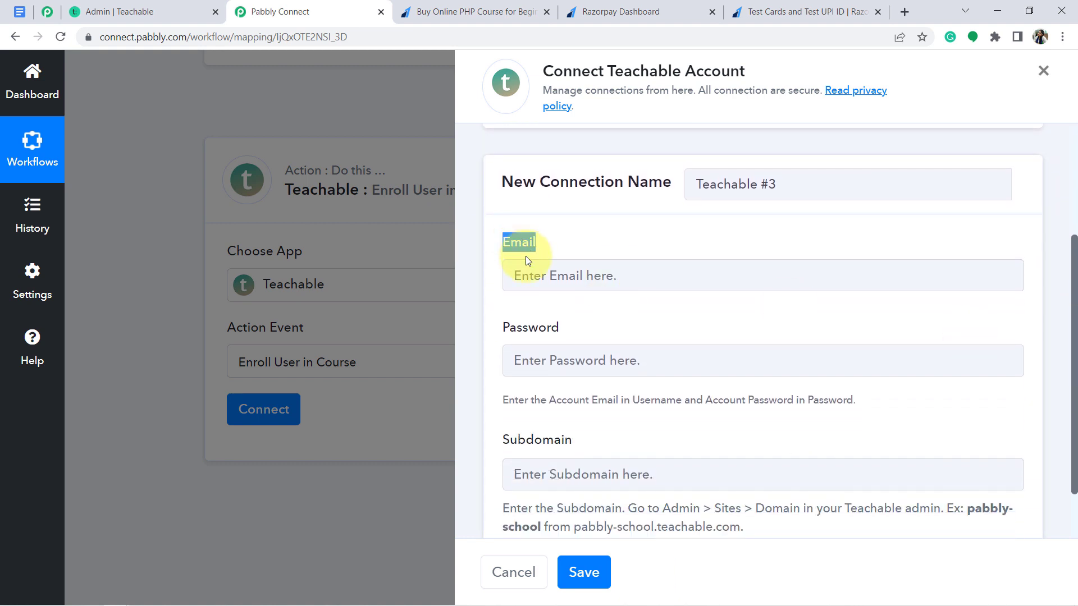
Review the Email, Password and Subdomain fields, then go to Teachable's admin Courses page
{"action": "left_click", "coordinate": [534, 276]}
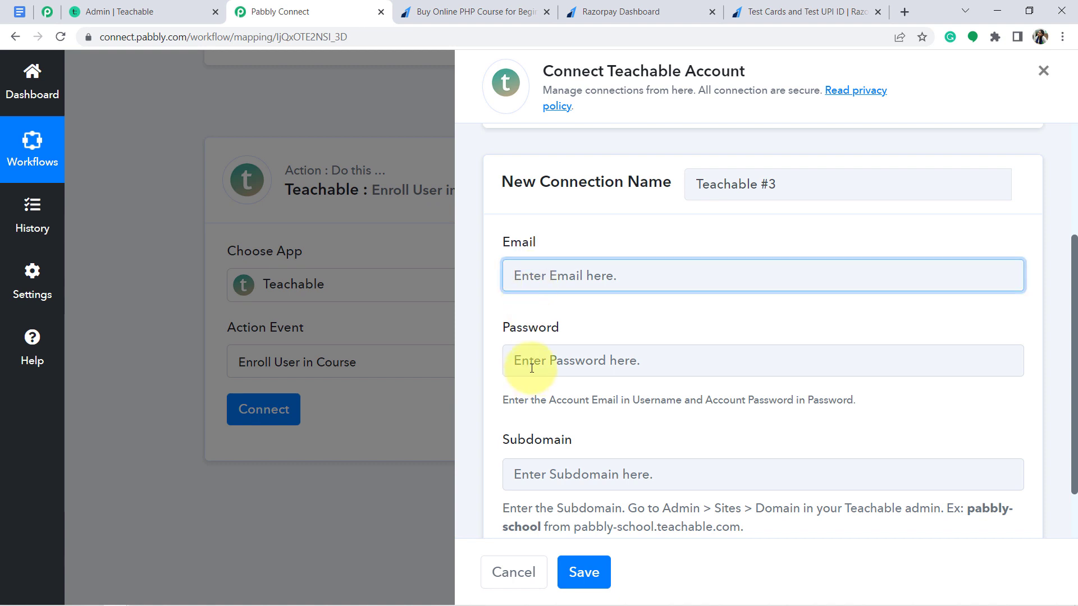
{"action": "left_click", "coordinate": [531, 367]}
{"action": "left_click", "coordinate": [533, 277]}
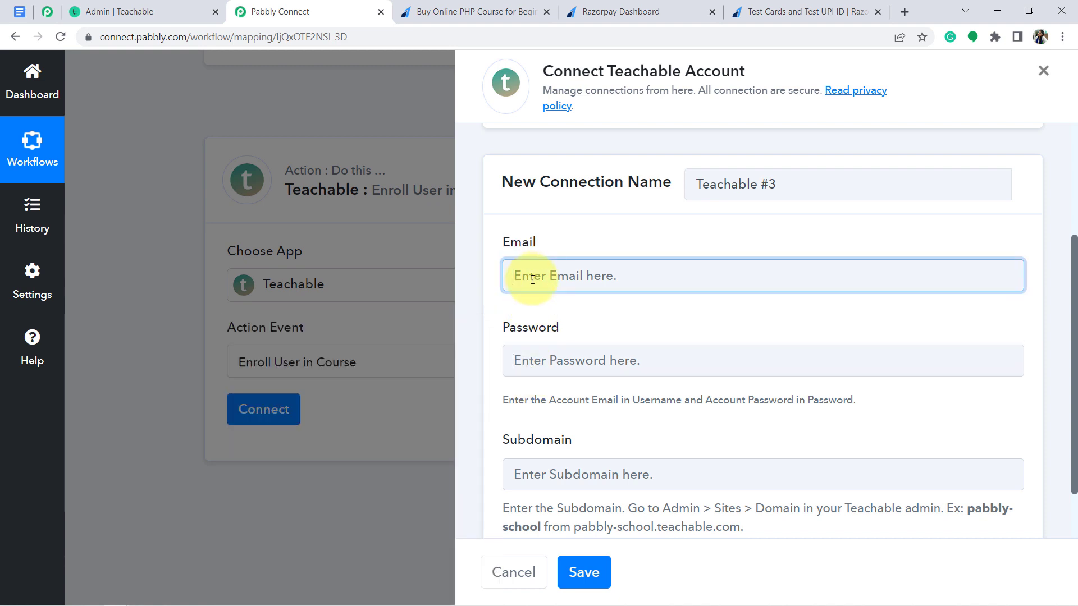
{"action": "left_click", "coordinate": [543, 366]}
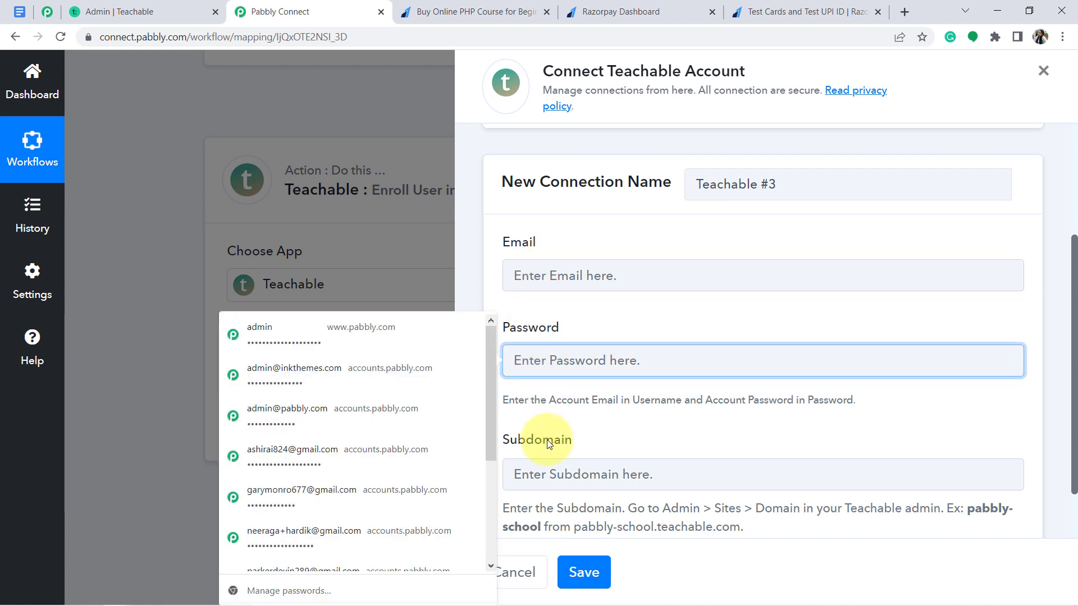
{"action": "left_click", "coordinate": [547, 439]}
{"action": "triple_click", "coordinate": [535, 523]}
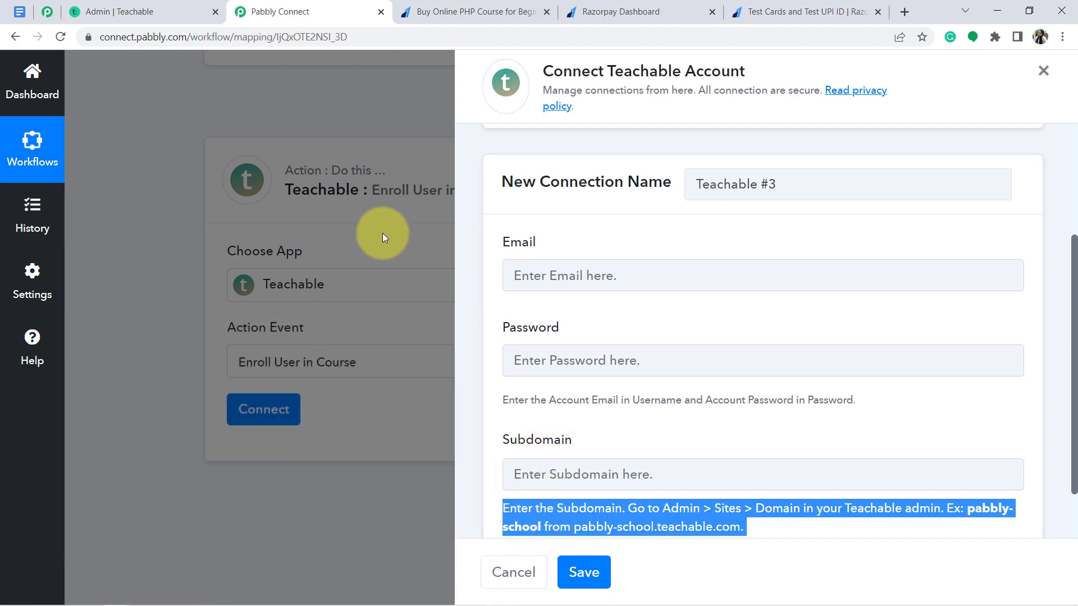
{"action": "left_click", "coordinate": [115, 10]}
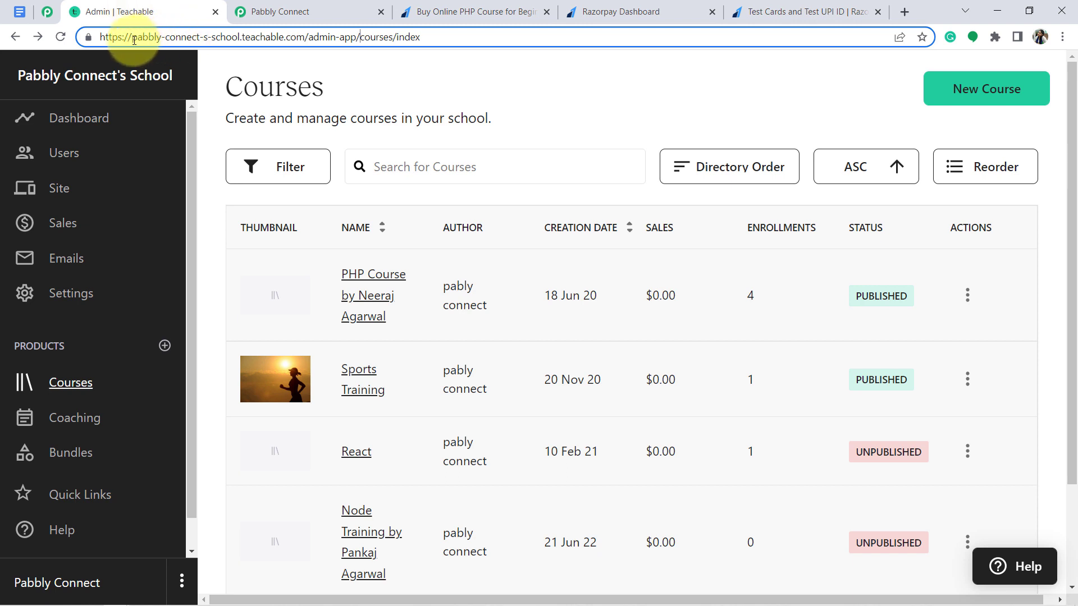
Copy the subdomain pabbly-connect-s-school from the Teachable admin address and return to Pabbly Connect
{"action": "left_click_drag", "start_coordinate": [133, 40], "coordinate": [234, 38]}
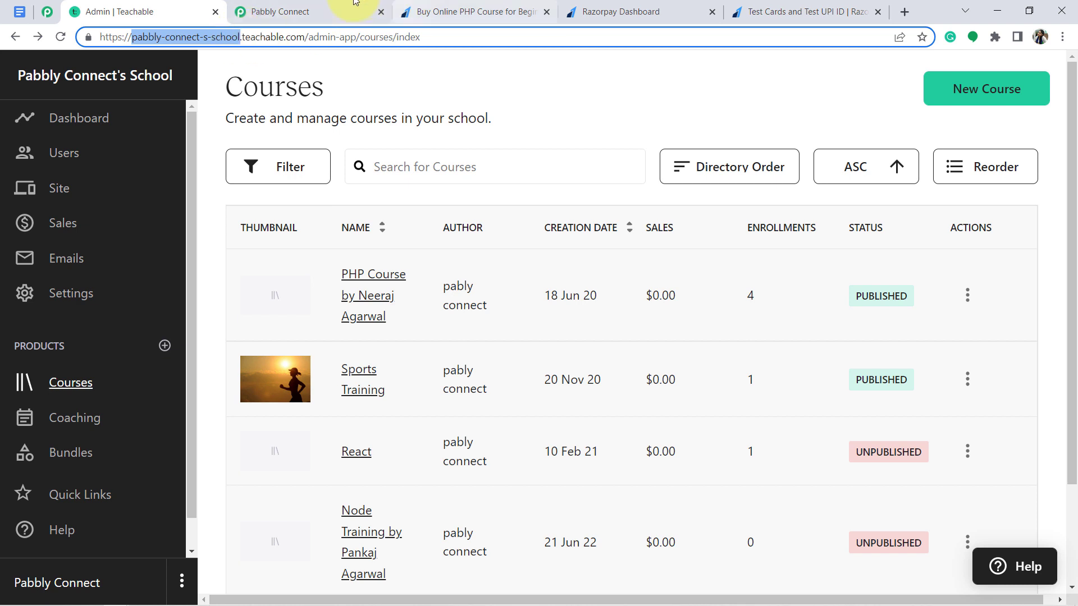
{"action": "left_click", "coordinate": [319, 22]}
Paste the subdomain, then switch to the existing Teachable #2 connection and save it
{"action": "left_click", "coordinate": [590, 463]}
{"action": "type", "text": "pabbly-connect-s-school"}
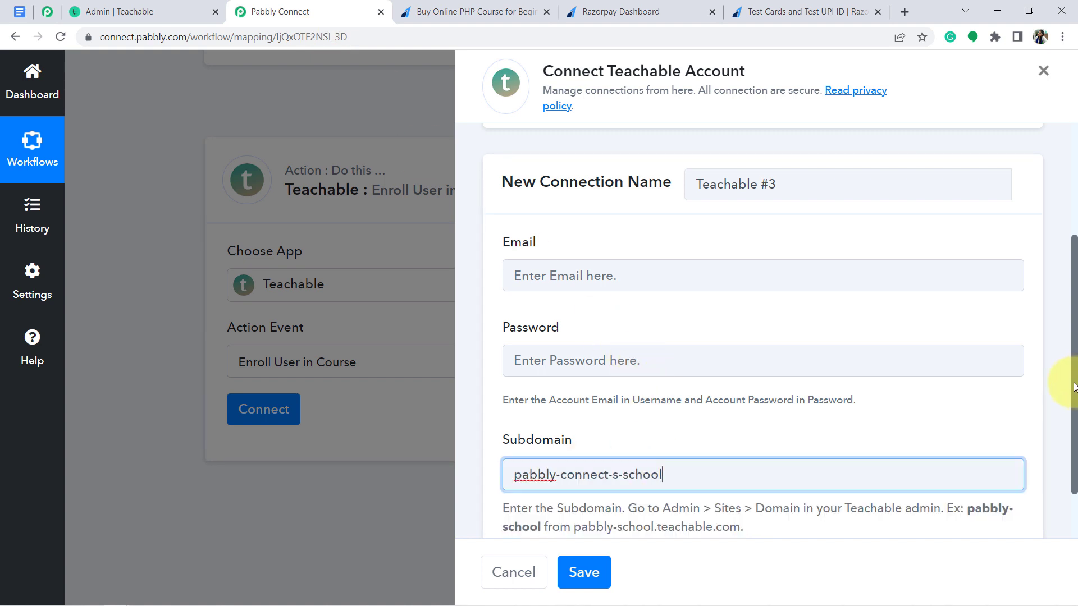
{"action": "left_click_drag", "start_coordinate": [1073, 388], "coordinate": [1055, 282]}
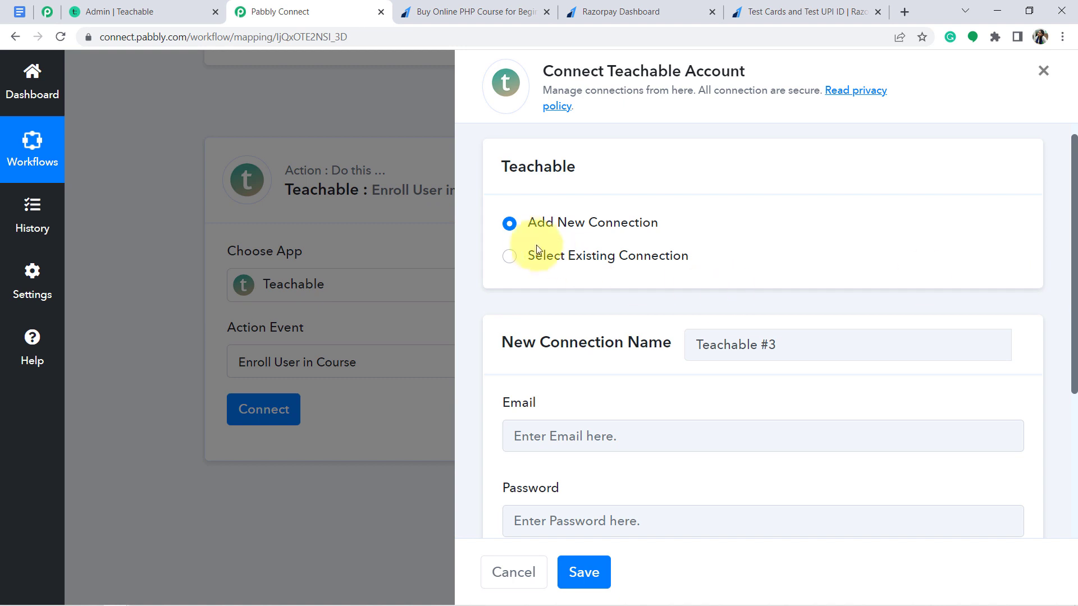
{"action": "left_click", "coordinate": [545, 263]}
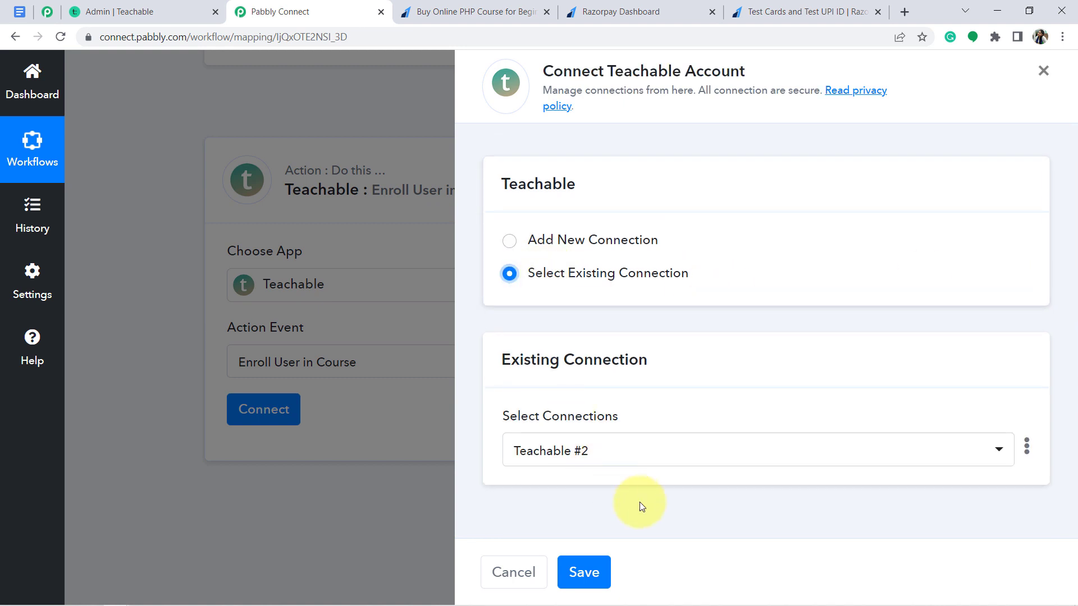
{"action": "left_click", "coordinate": [583, 572]}
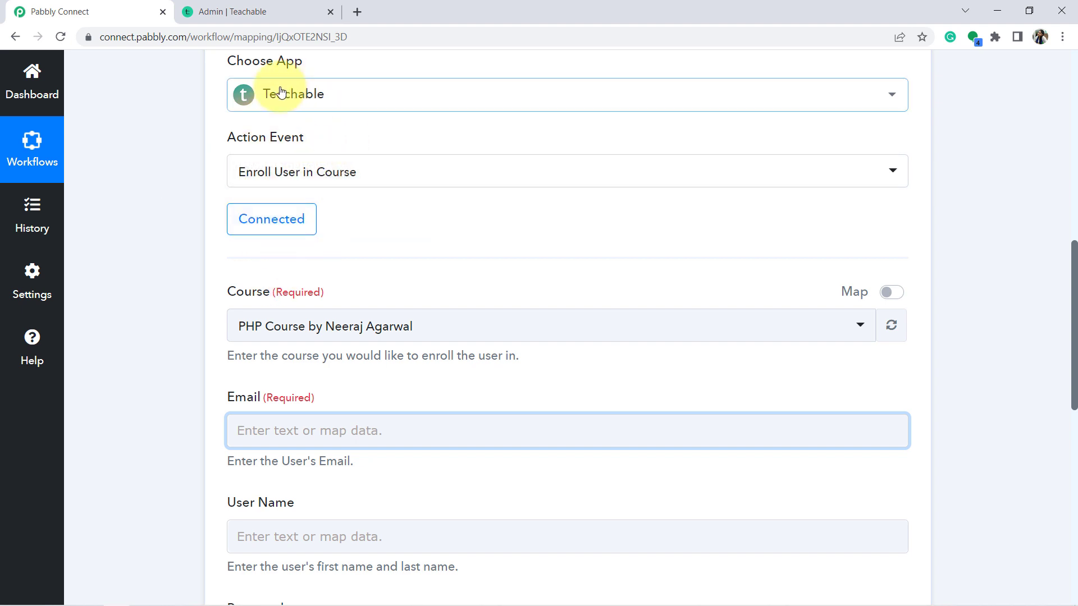
Set the enrollment Course to PHP Course by Neeraj Agarwal
{"action": "left_click", "coordinate": [287, 327]}
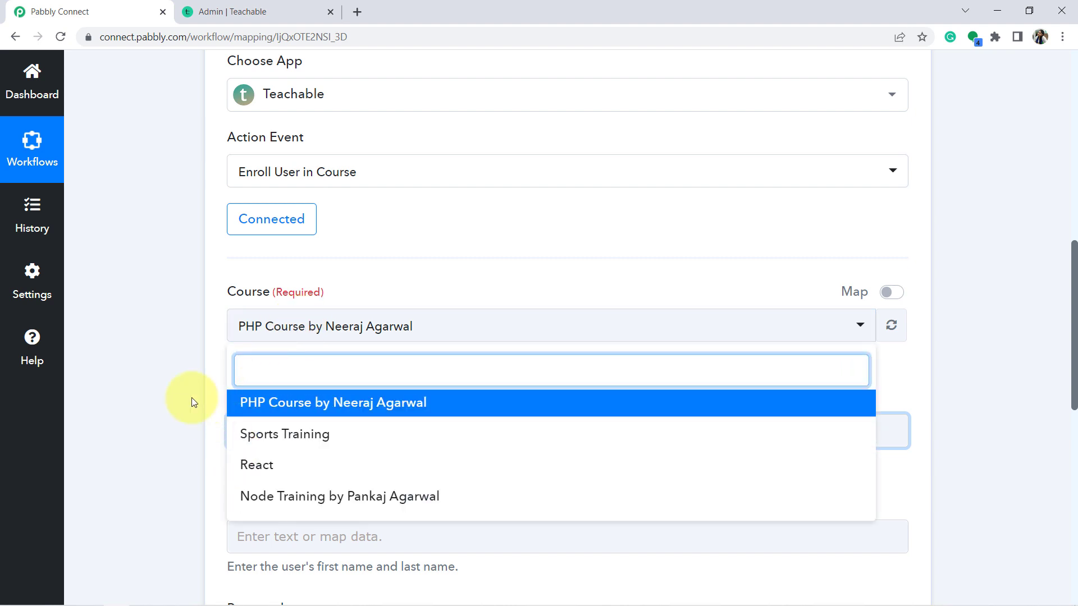
{"action": "left_click", "coordinate": [205, 379]}
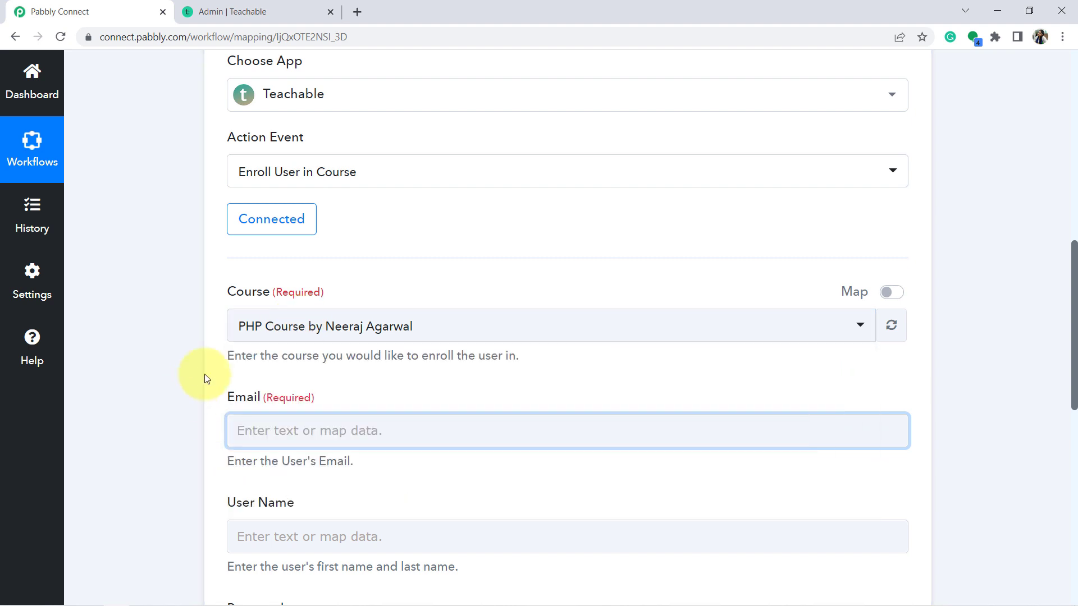
{"action": "left_click", "coordinate": [247, 330]}
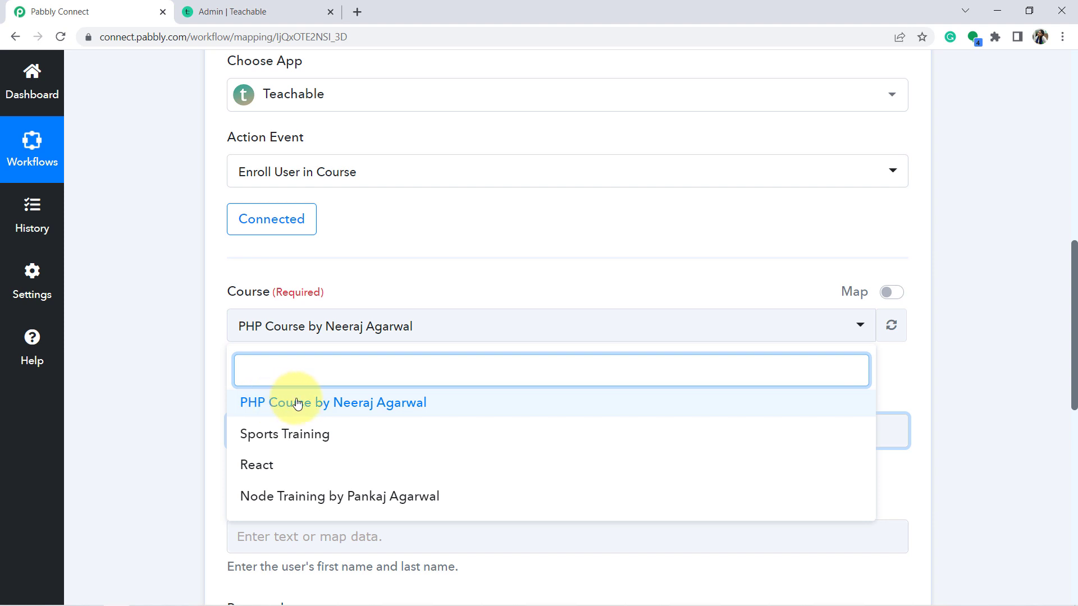
{"action": "left_click", "coordinate": [289, 403]}
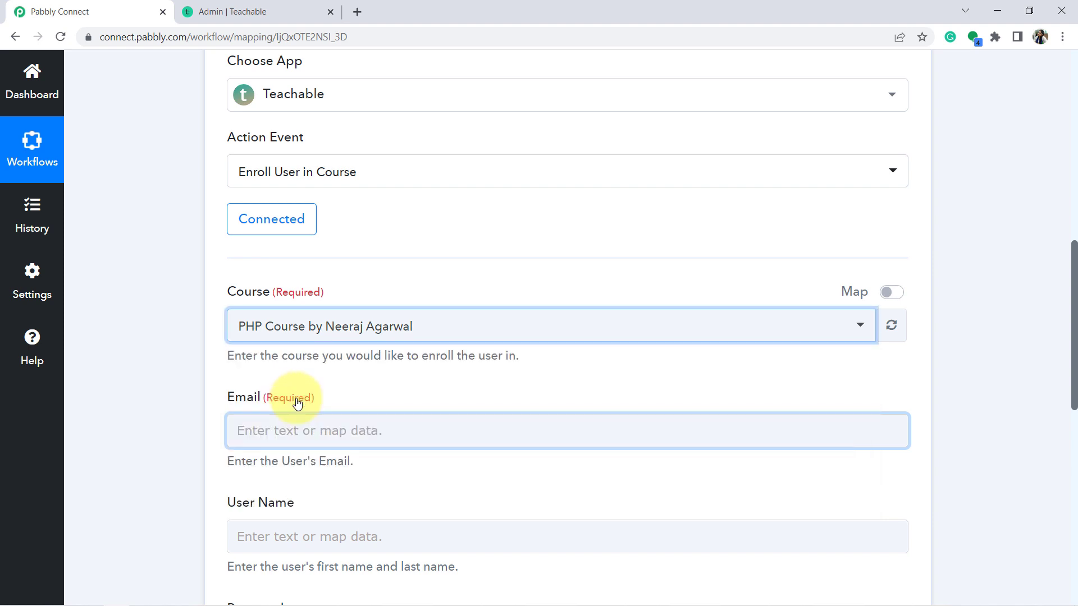
{"action": "left_click", "coordinate": [130, 337]}
Find the required Email field and check the buyer email in Razorpay's Response Received
{"action": "scroll", "coordinate": [221, 276], "scroll_direction": "down", "scroll_amount": 3}
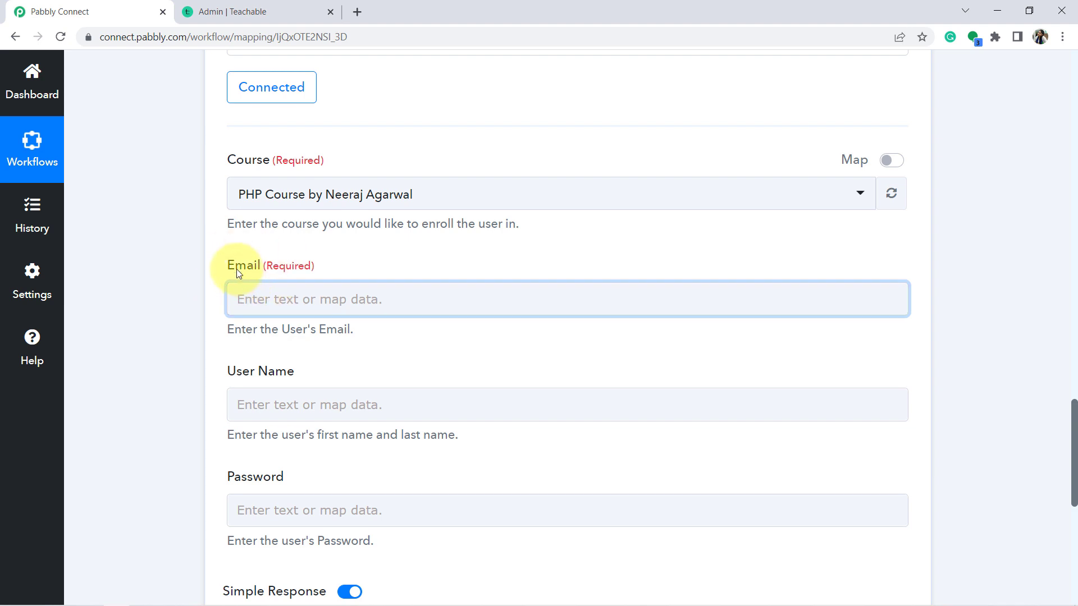
{"action": "triple_click", "coordinate": [237, 269]}
{"action": "left_click", "coordinate": [251, 269]}
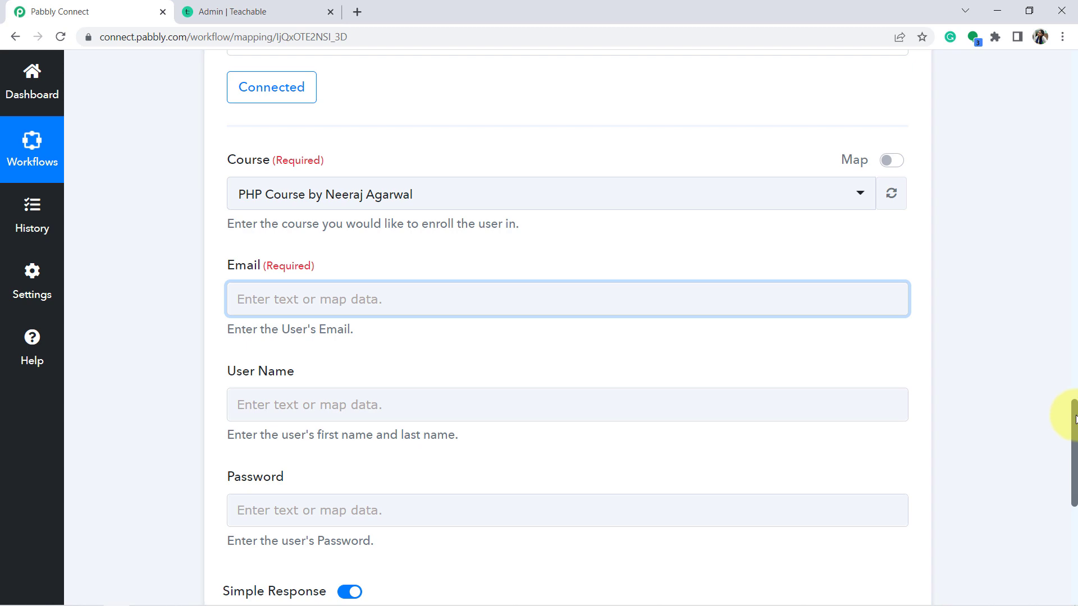
{"action": "left_click_drag", "start_coordinate": [1075, 418], "coordinate": [1075, 192]}
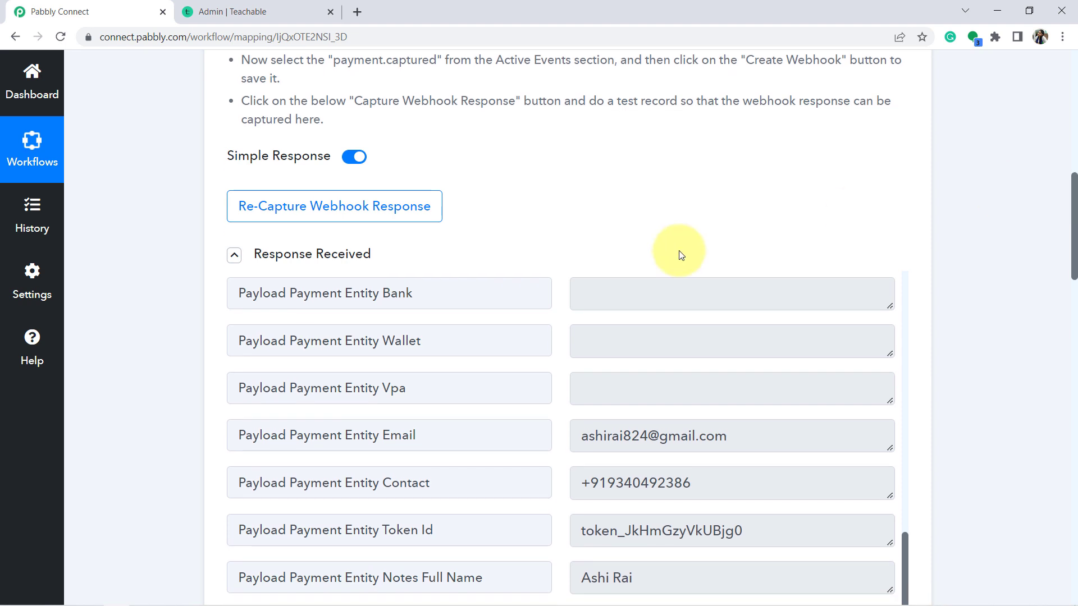
{"action": "left_click", "coordinate": [619, 429]}
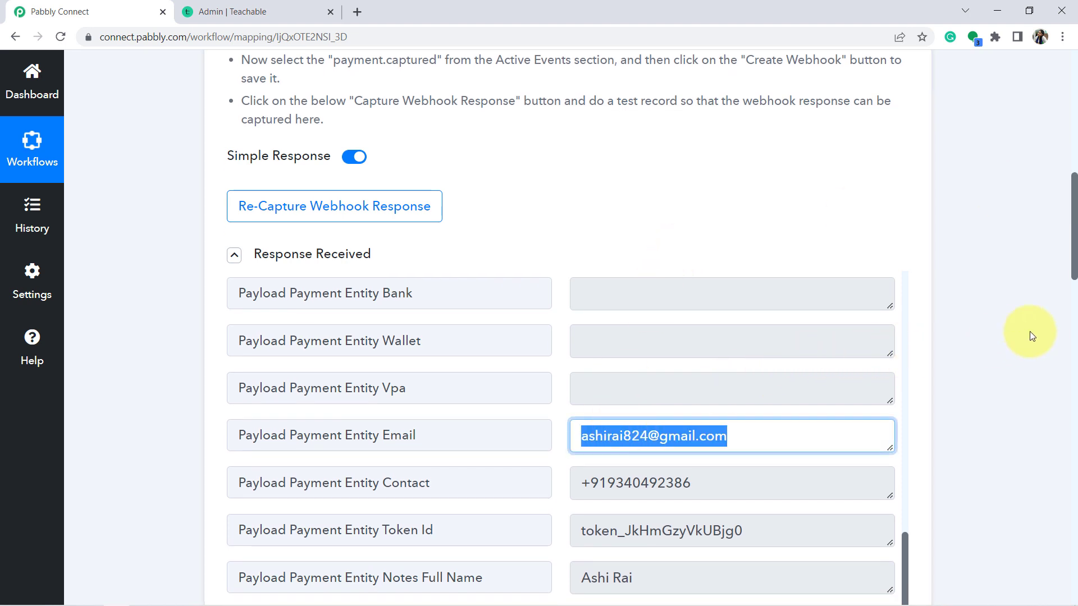
{"action": "left_click_drag", "start_coordinate": [1074, 187], "coordinate": [1074, 409]}
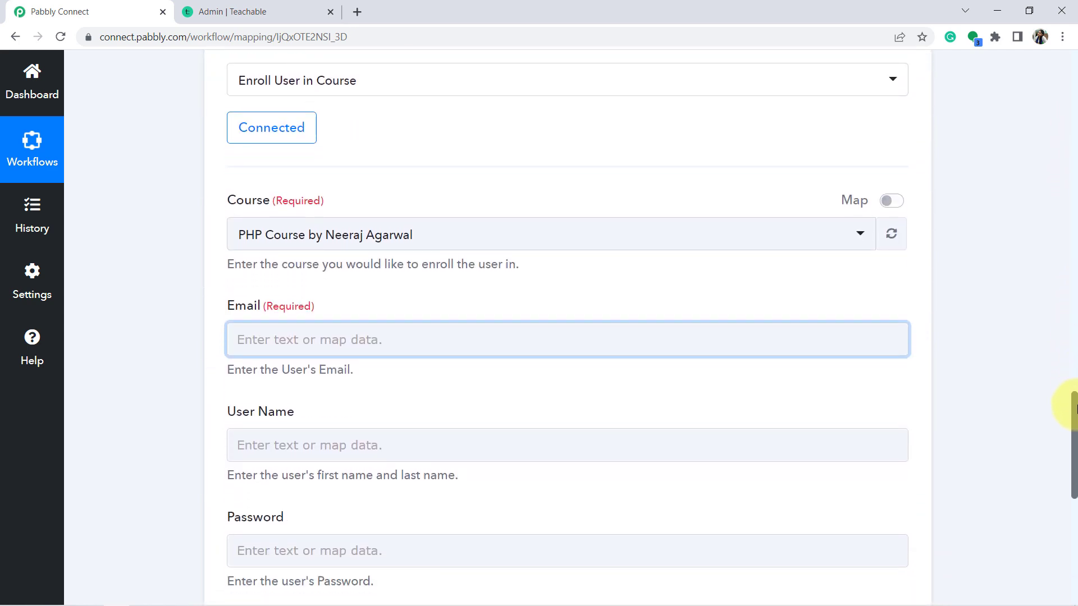
Map the Razorpay trigger's Payload Payment Entity Email into the Teachable Email field
{"action": "left_click", "coordinate": [476, 339]}
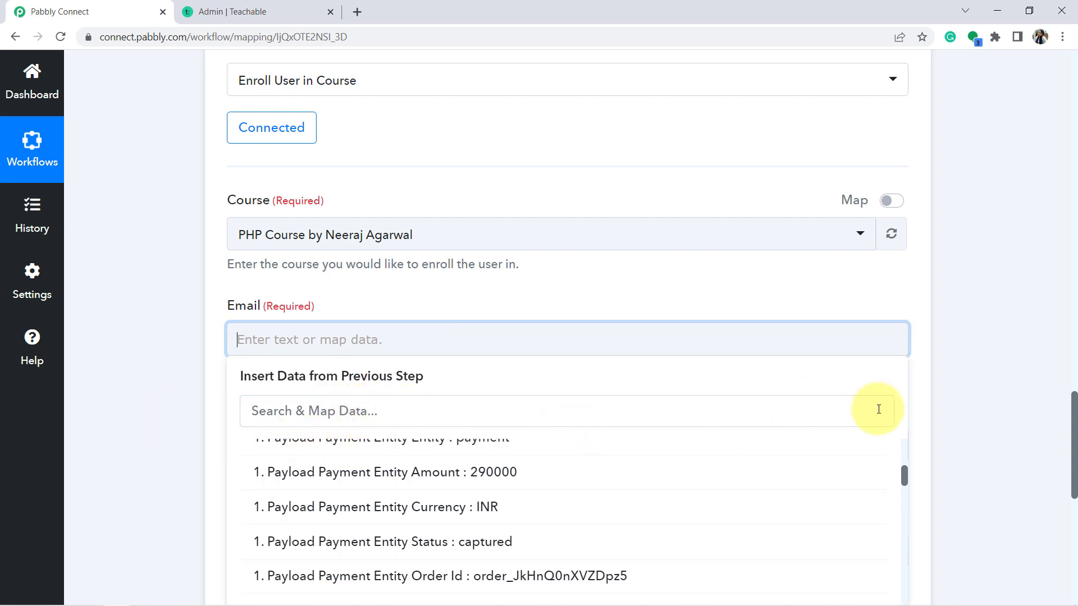
{"action": "left_click_drag", "start_coordinate": [905, 477], "coordinate": [907, 569]}
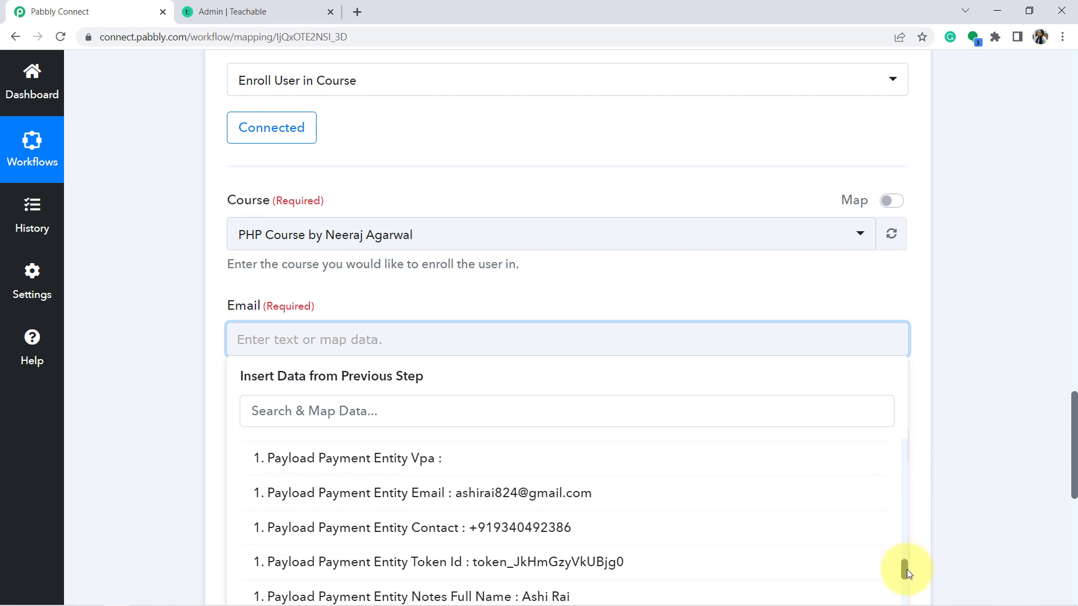
{"action": "left_click", "coordinate": [460, 492]}
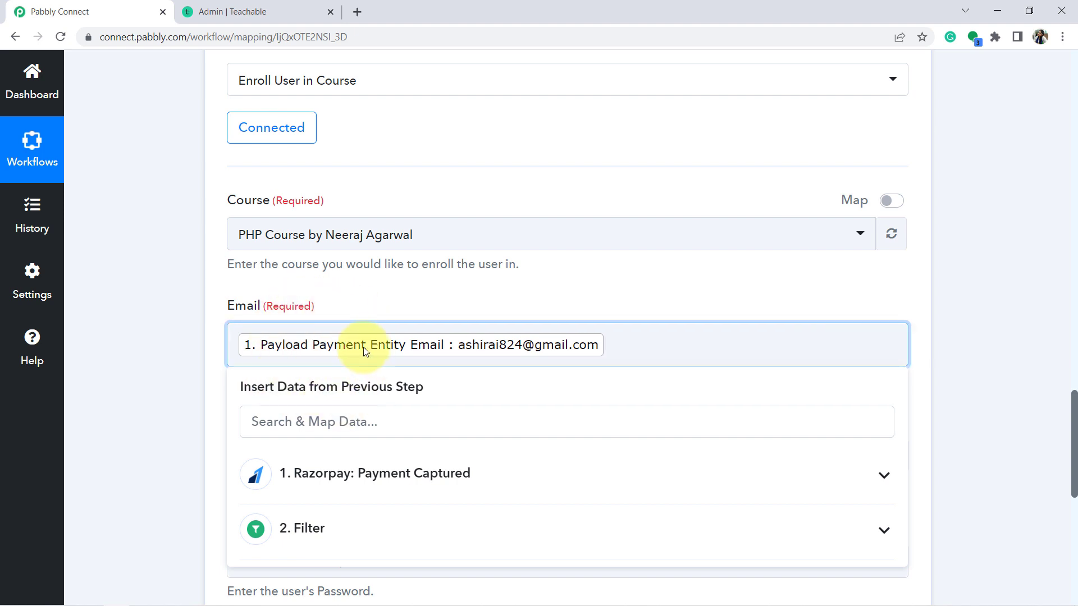
{"action": "left_click", "coordinate": [403, 306]}
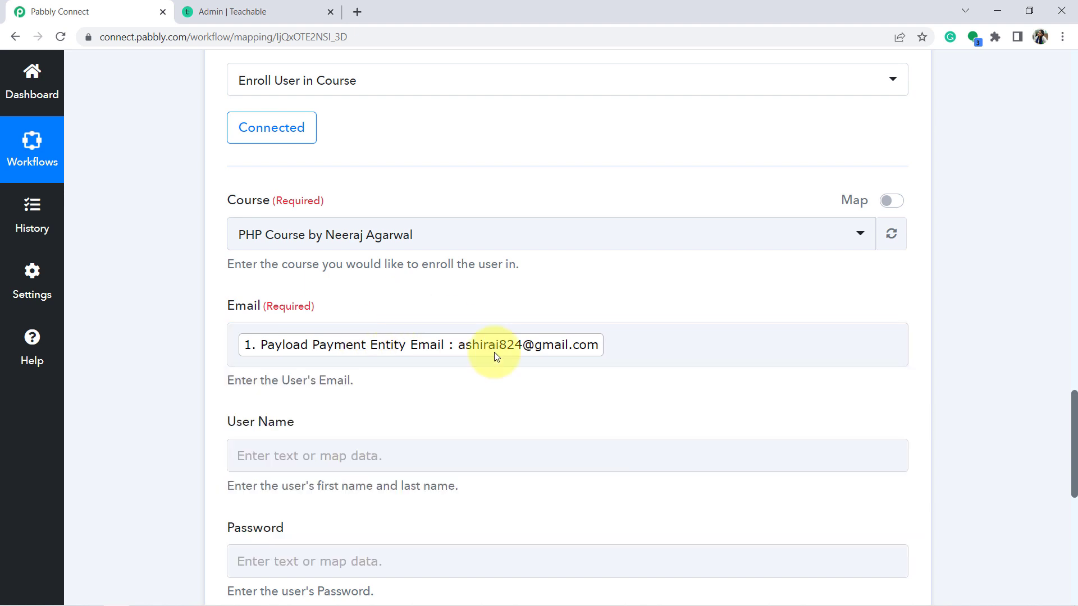
{"action": "scroll", "coordinate": [1068, 387], "scroll_direction": "down", "scroll_amount": 3}
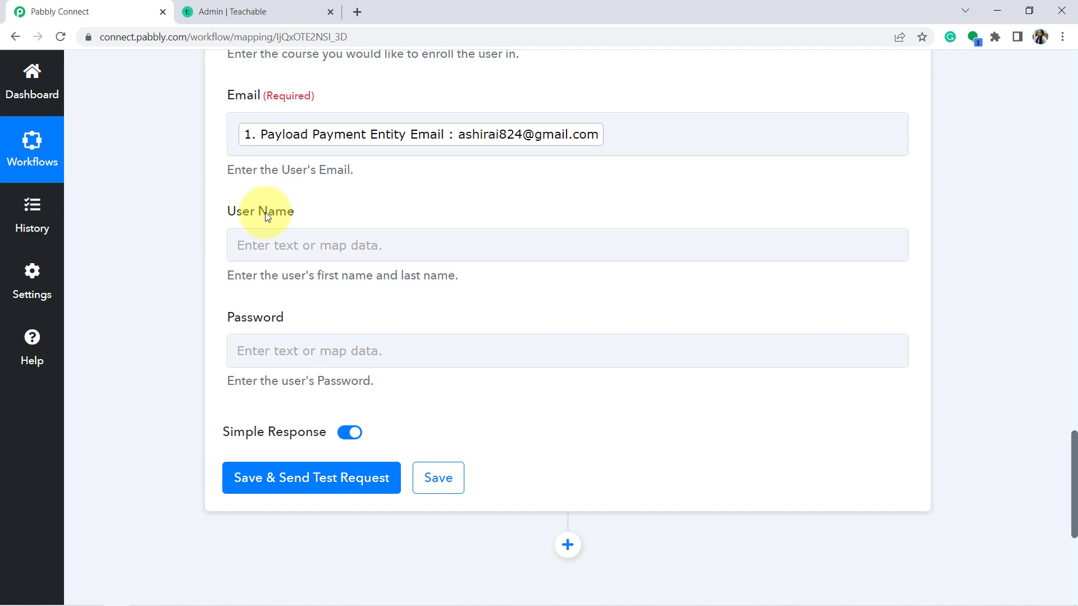
Leave the optional User Name and Password fields empty
{"action": "triple_click", "coordinate": [258, 212]}
{"action": "left_click", "coordinate": [274, 217]}
{"action": "double_click", "coordinate": [240, 322]}
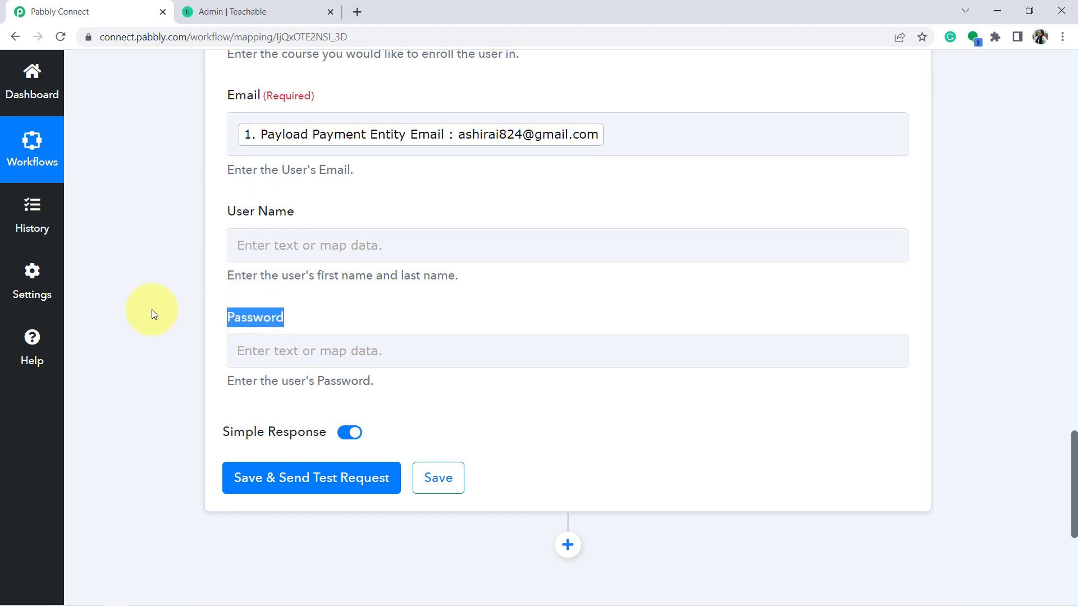
{"action": "left_click", "coordinate": [152, 307]}
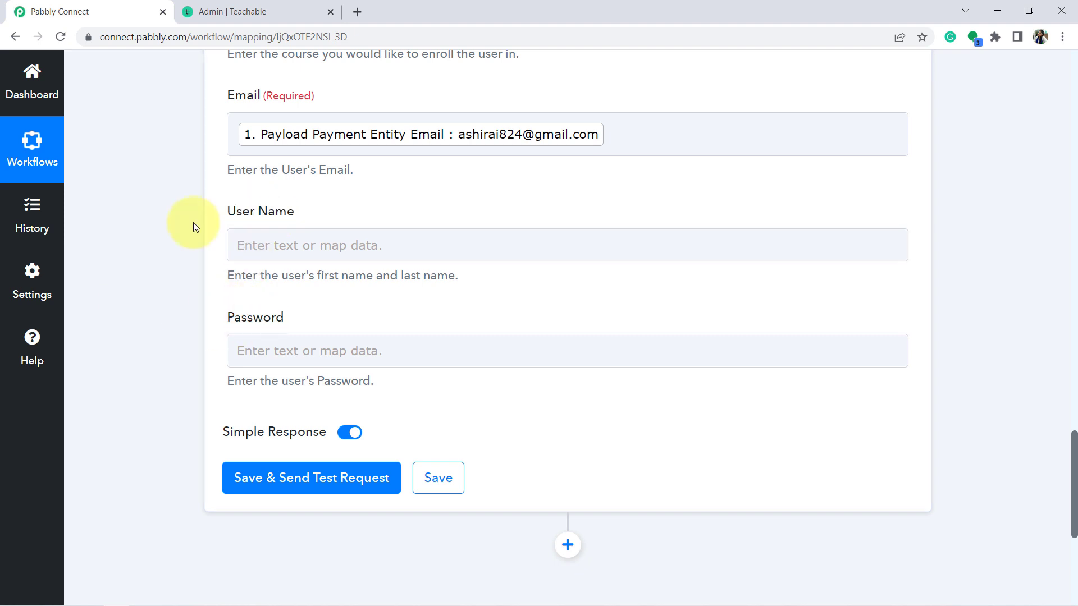
{"action": "left_click", "coordinate": [231, 216]}
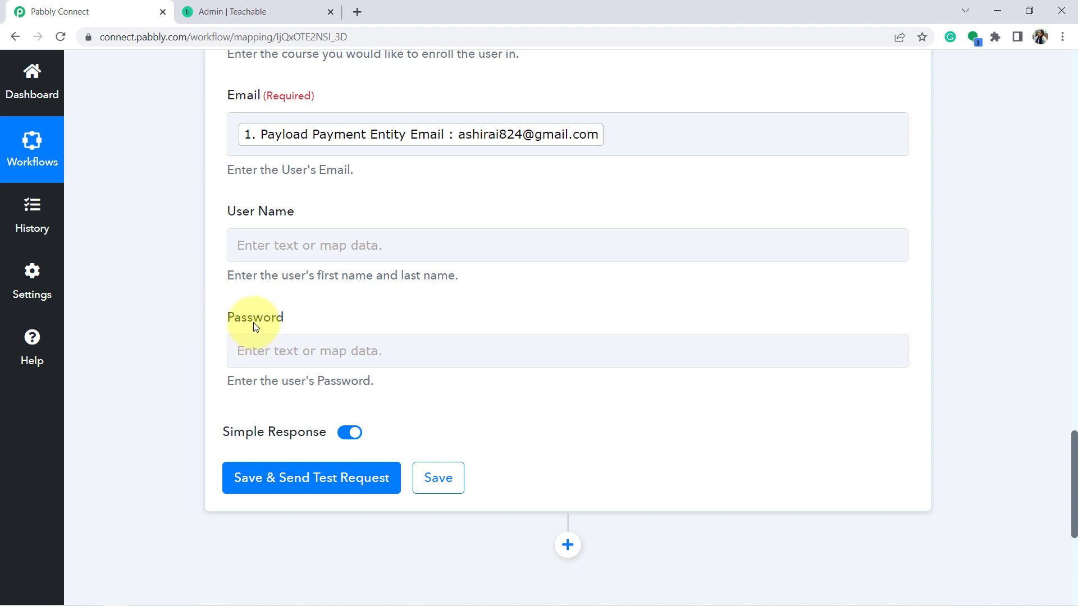
{"action": "double_click", "coordinate": [254, 325]}
{"action": "left_click", "coordinate": [182, 310]}
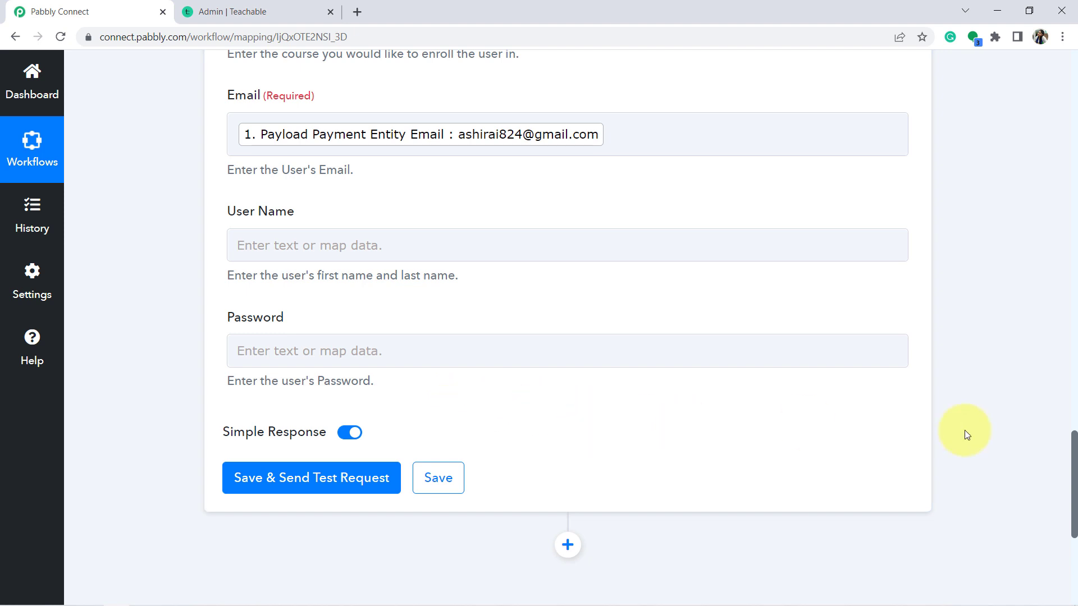
{"action": "left_click_drag", "start_coordinate": [1073, 447], "coordinate": [1073, 447]}
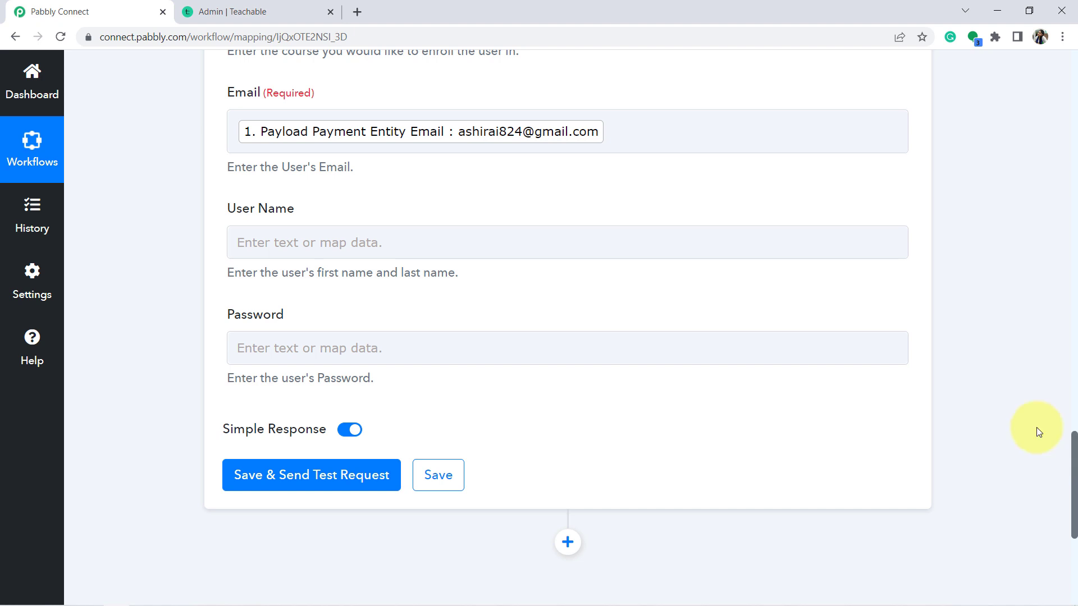
Save and send a test enrollment, confirming the active subscription response, then check Teachable
{"action": "left_click", "coordinate": [281, 477]}
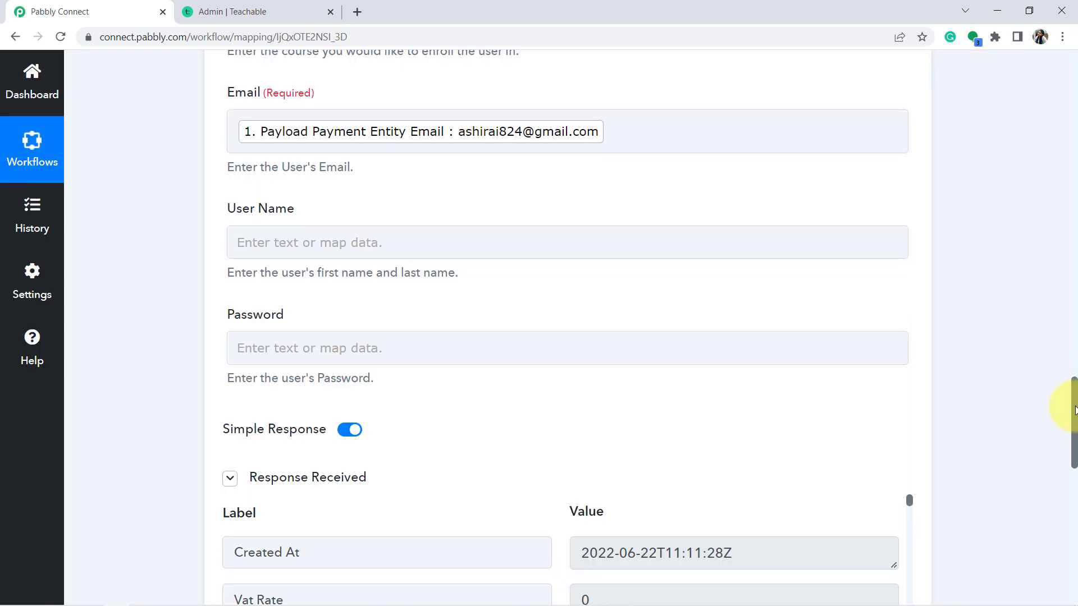
{"action": "scroll", "coordinate": [1071, 421], "scroll_direction": "down", "scroll_amount": 5}
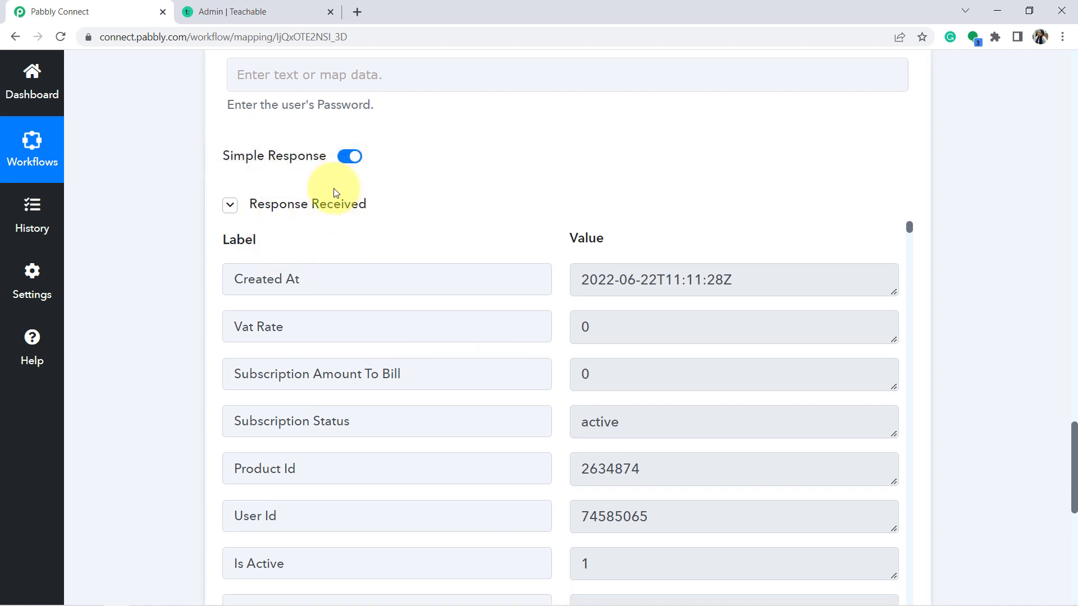
{"action": "left_click", "coordinate": [225, 12]}
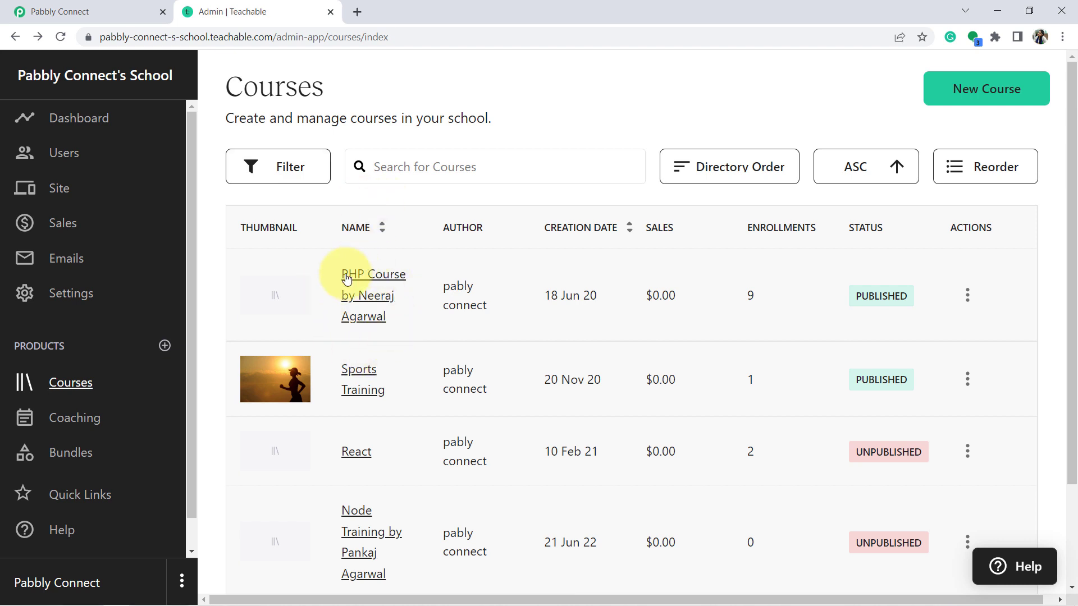
Confirm the test buyer appears in the PHP Course's Students list, then return to Pabbly Connect
{"action": "left_click", "coordinate": [366, 310]}
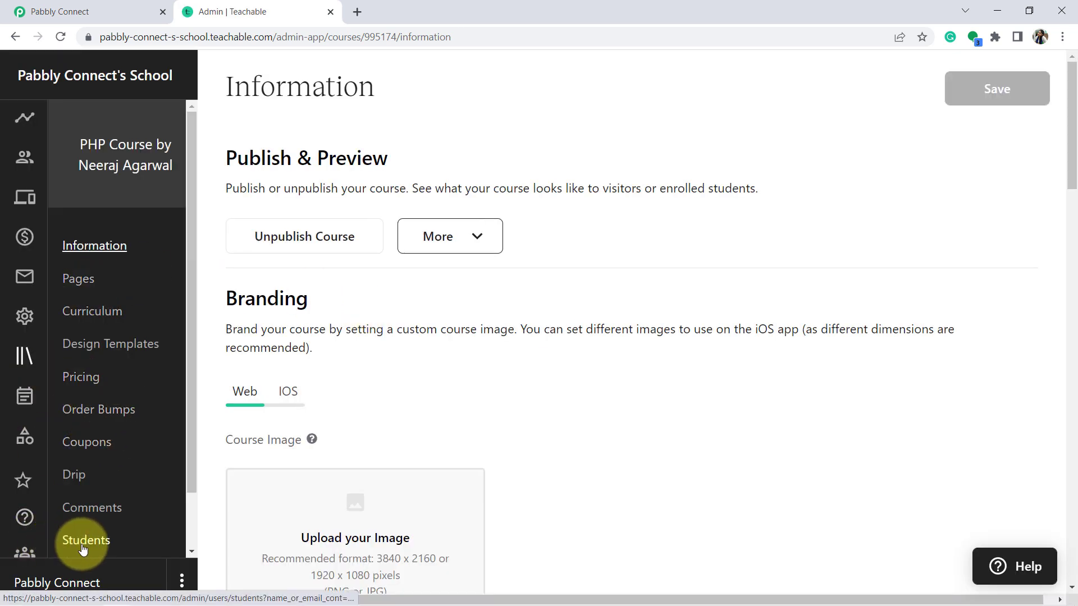
{"action": "left_click", "coordinate": [84, 541]}
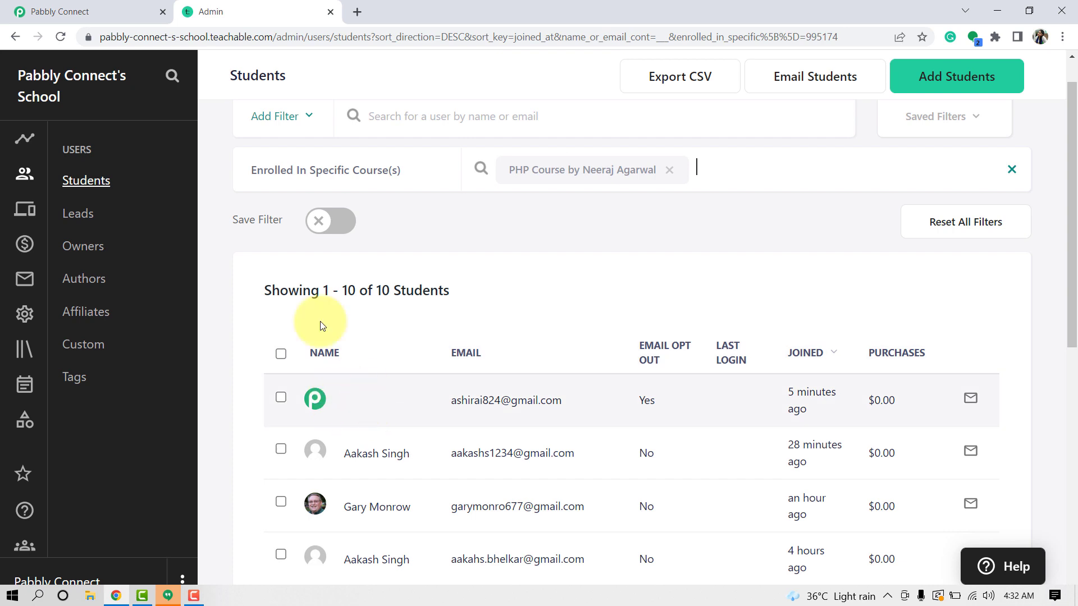
{"action": "left_click", "coordinate": [34, 10]}
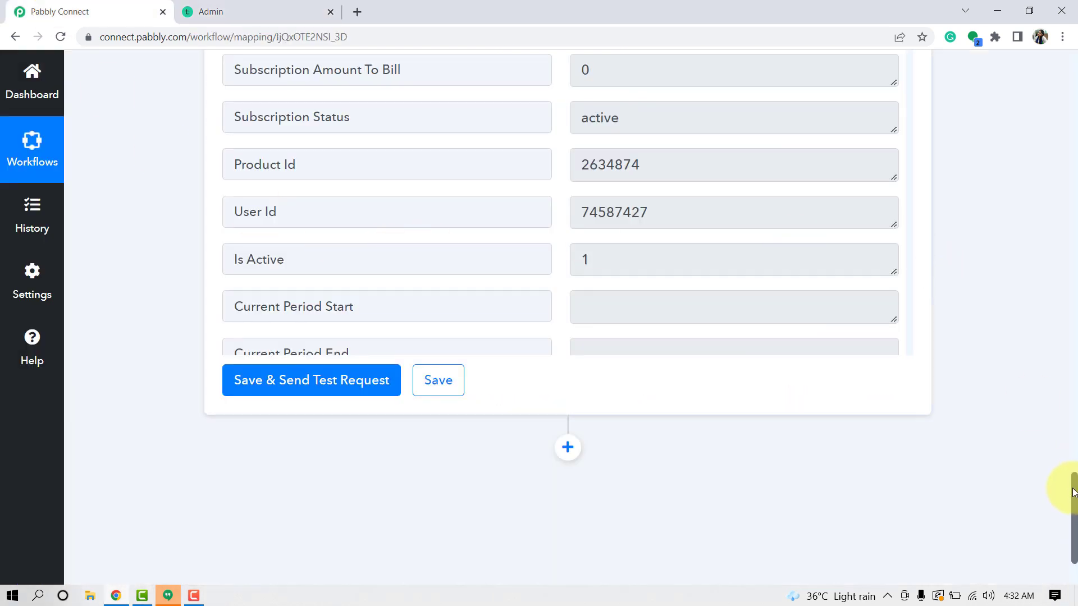
Compare the mapped buyer email field with the Teachable students list
{"action": "left_click_drag", "start_coordinate": [1073, 490], "coordinate": [1061, 355]}
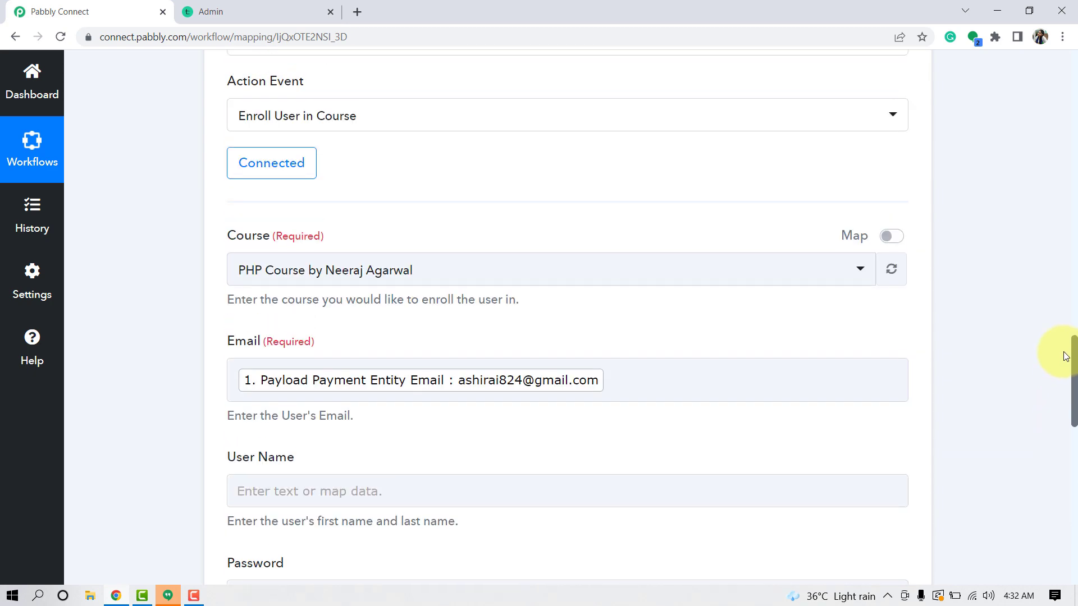
{"action": "left_click", "coordinate": [528, 365]}
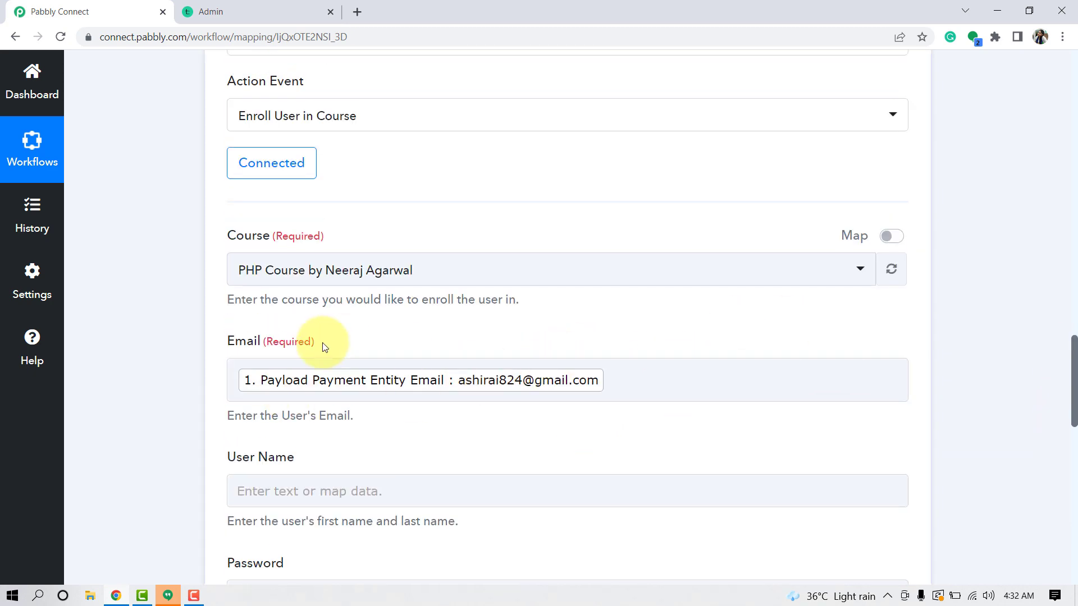
{"action": "left_click", "coordinate": [245, 6]}
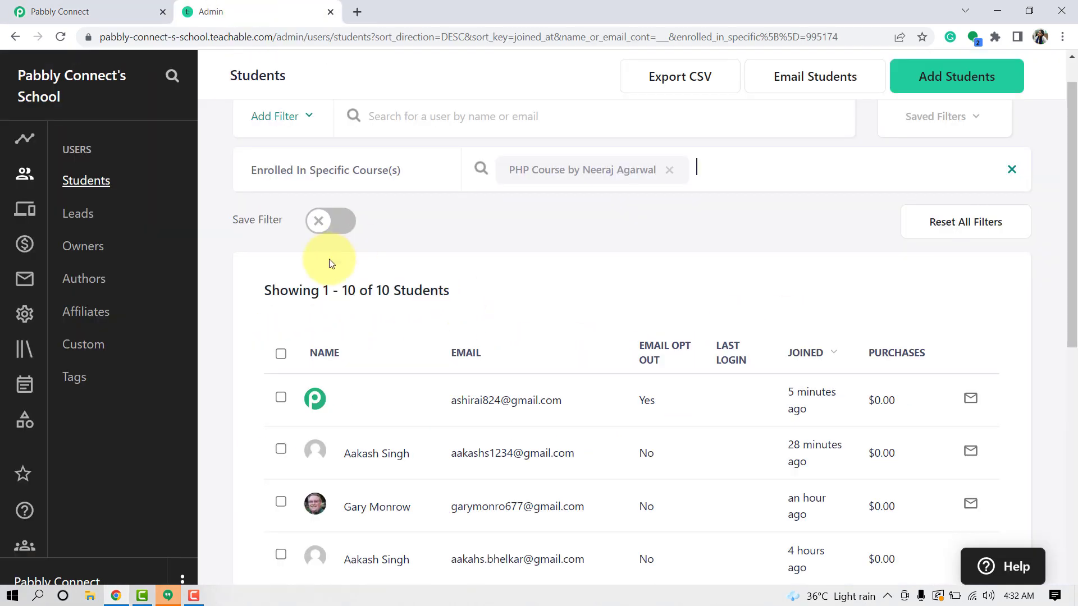
{"action": "left_click", "coordinate": [75, 10]}
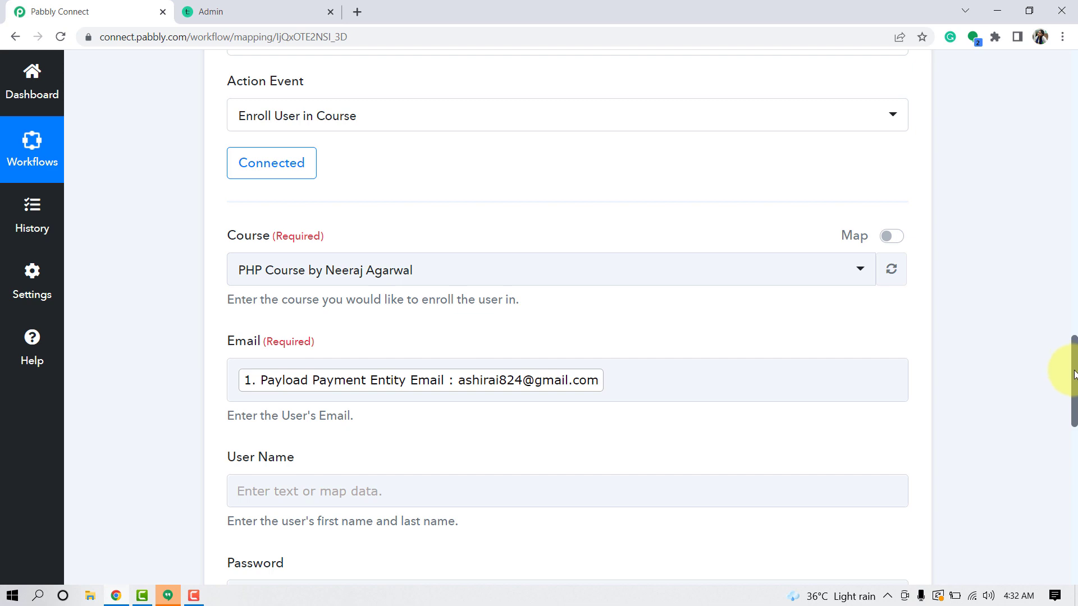
Collapse the Teachable enrollment and Razorpay trigger steps and scroll through the three-step workflow
{"action": "left_click_drag", "start_coordinate": [1073, 371], "coordinate": [1069, 283]}
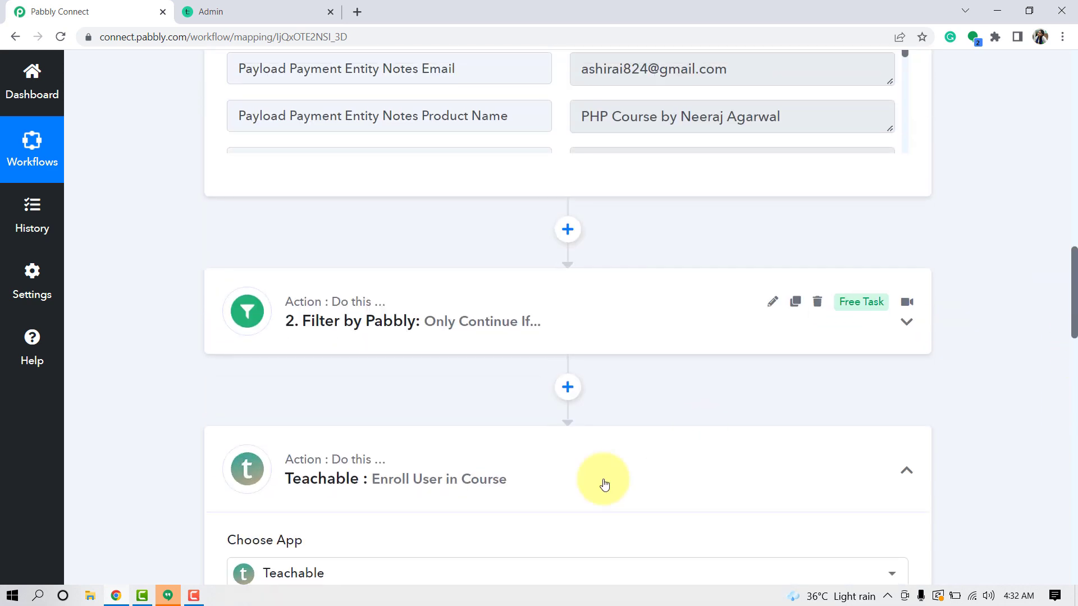
{"action": "left_click", "coordinate": [385, 475]}
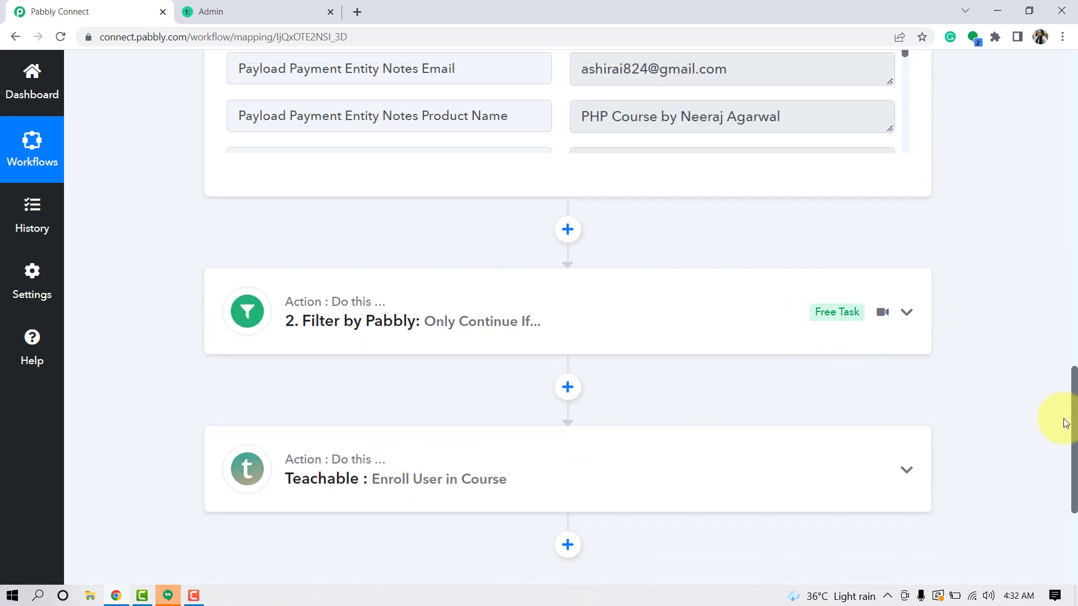
{"action": "left_click_drag", "start_coordinate": [1073, 431], "coordinate": [1066, 106]}
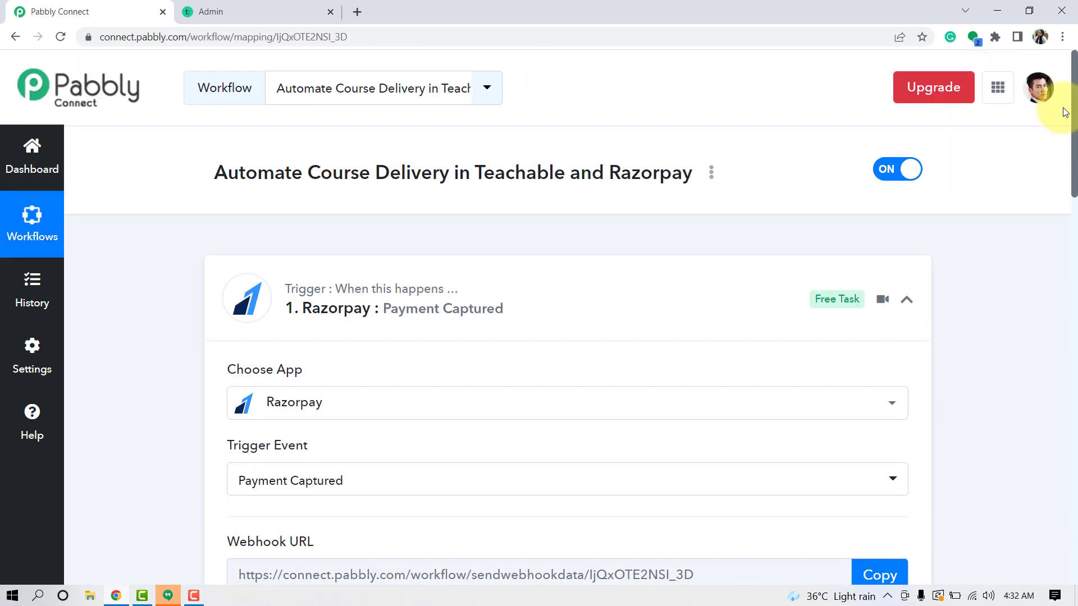
{"action": "left_click", "coordinate": [349, 311]}
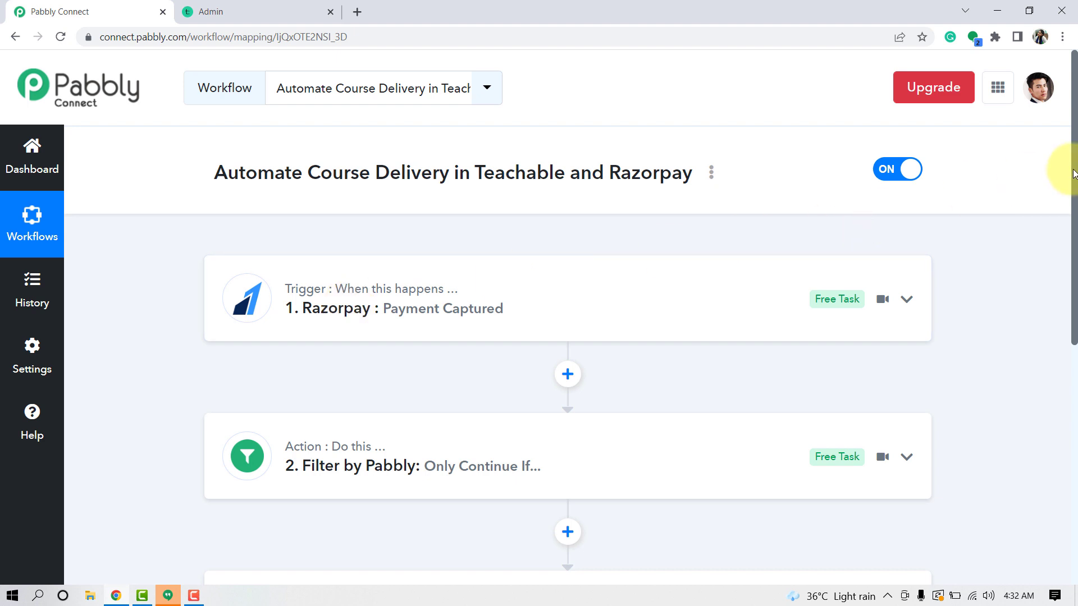
{"action": "scroll", "coordinate": [1072, 190], "scroll_direction": "down", "scroll_amount": 2}
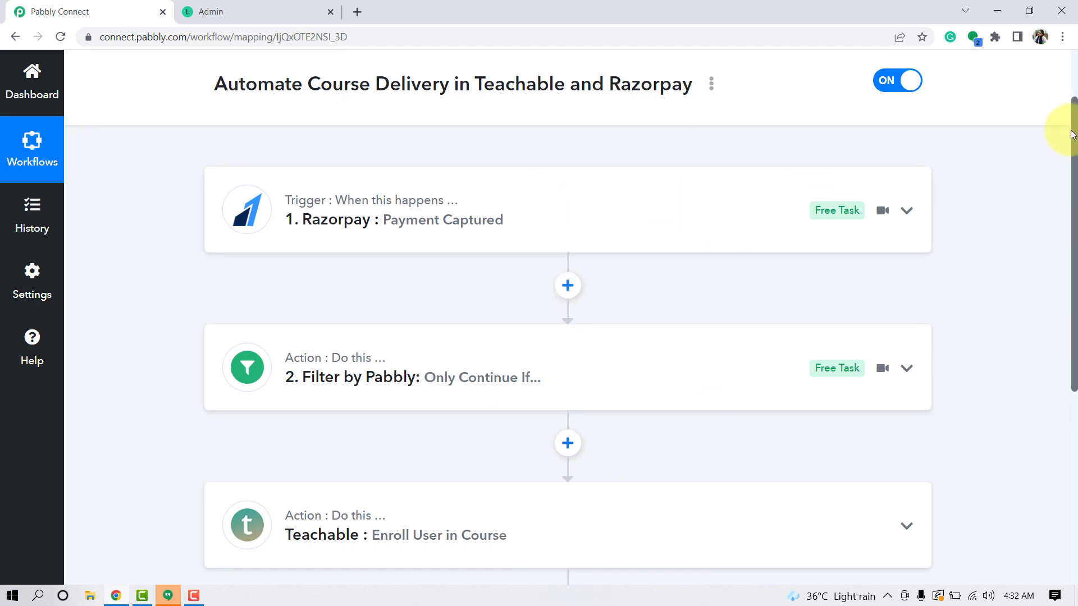
{"action": "left_click_drag", "start_coordinate": [1074, 136], "coordinate": [1073, 145]}
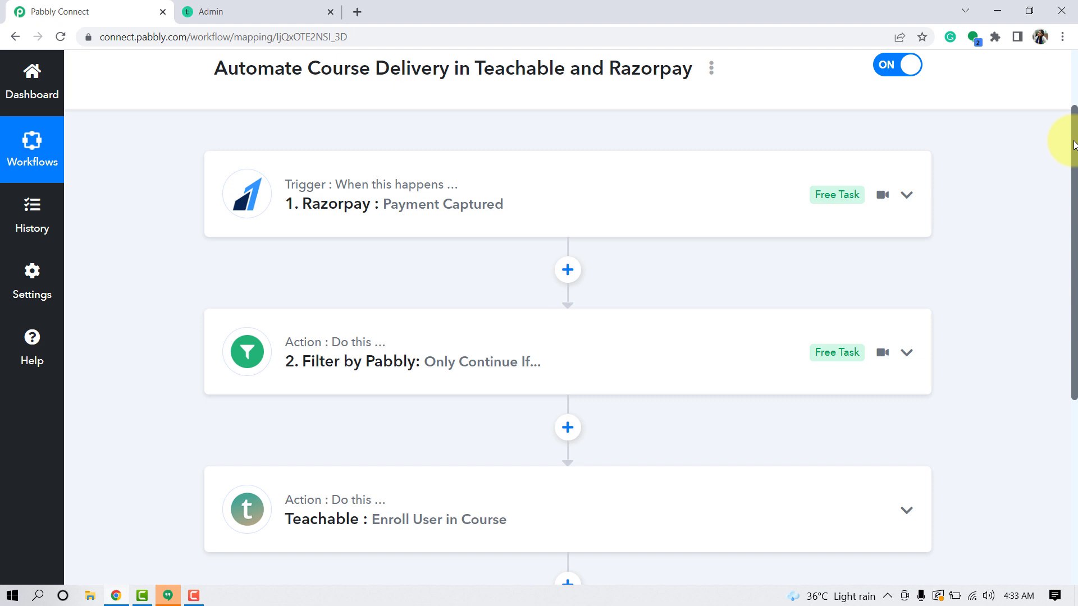
{"action": "left_click_drag", "start_coordinate": [1073, 145], "coordinate": [1065, 200]}
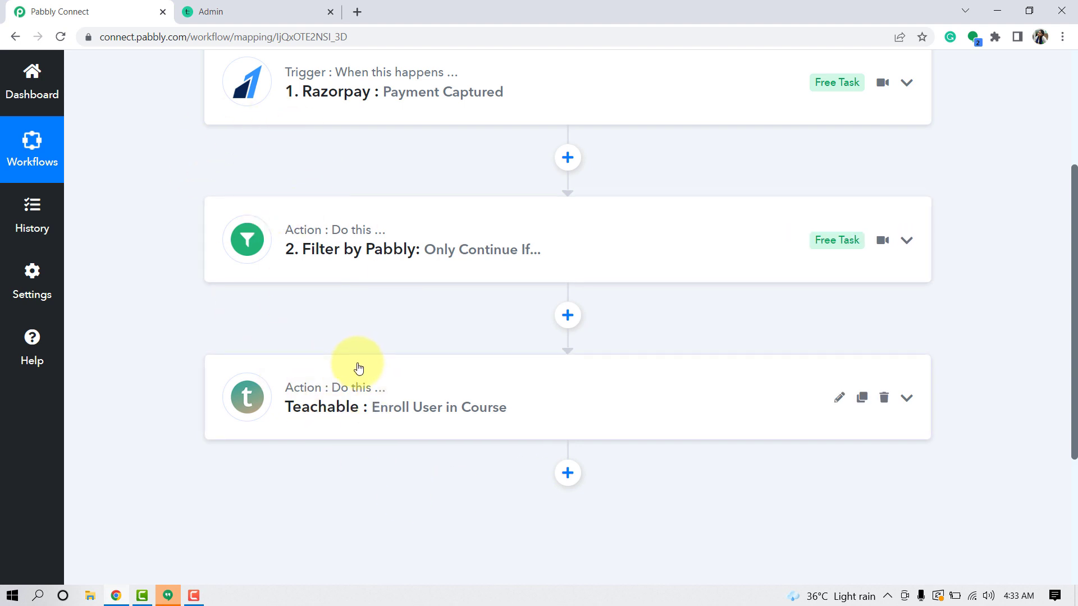
{"action": "mouse_move", "coordinate": [338, 388]}
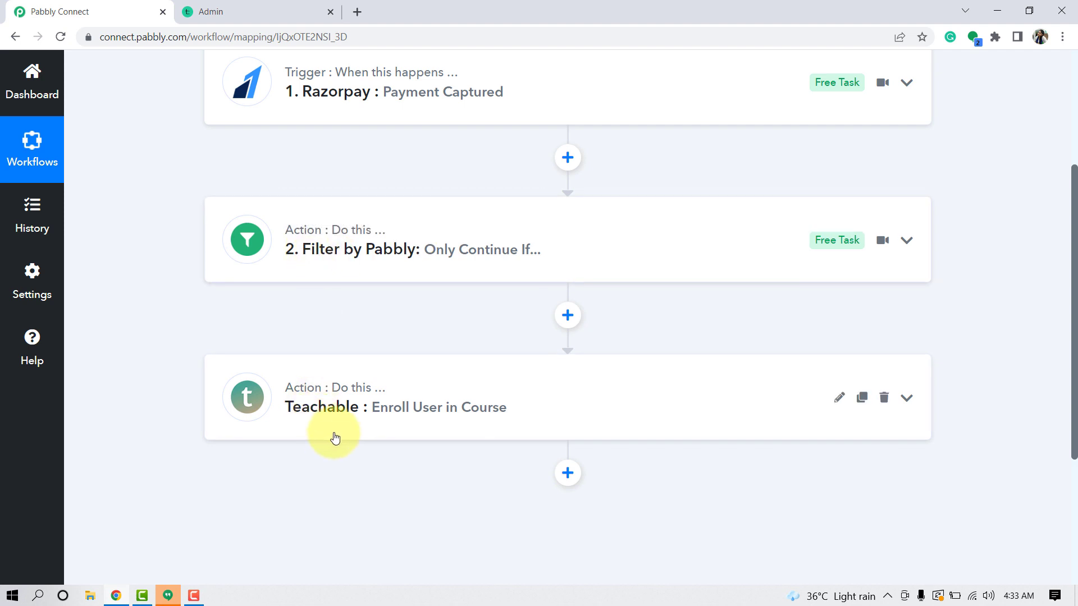